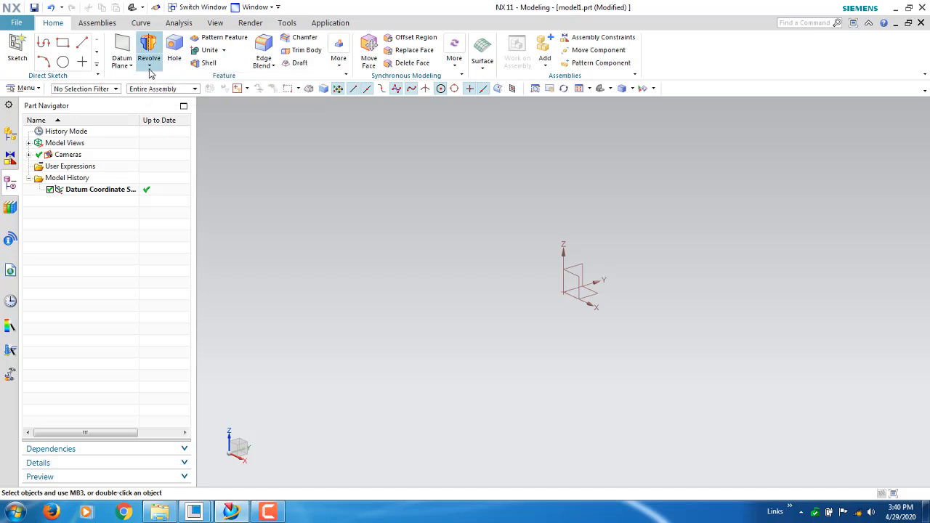
{"action": "left_click", "coordinate": [149, 66]}
{"action": "left_click", "coordinate": [324, 181]}
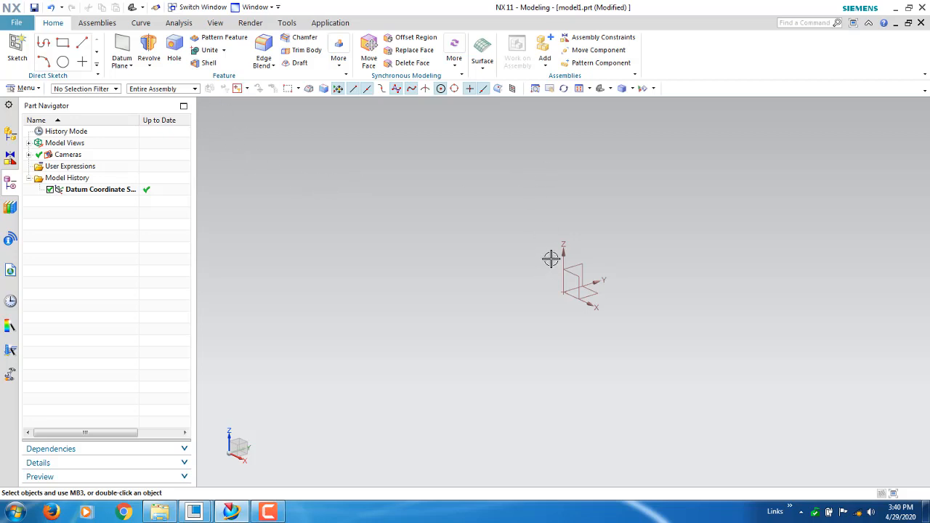
{"action": "mouse_move", "coordinate": [550, 259]}
{"action": "middle_mouse_down"}
{"action": "mouse_move", "coordinate": [550, 276]}
{"action": "mouse_move", "coordinate": [552, 266]}
{"action": "middle_mouse_up"}
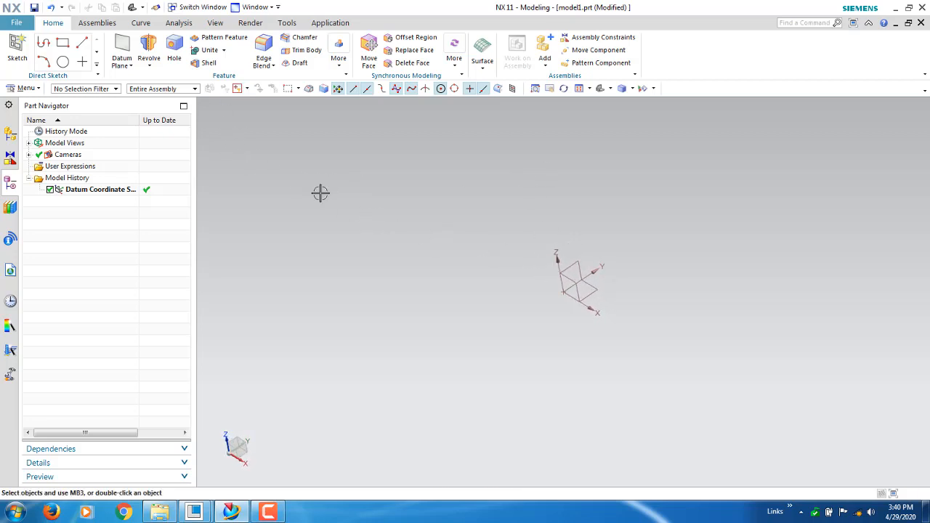
{"action": "left_click", "coordinate": [152, 67]}
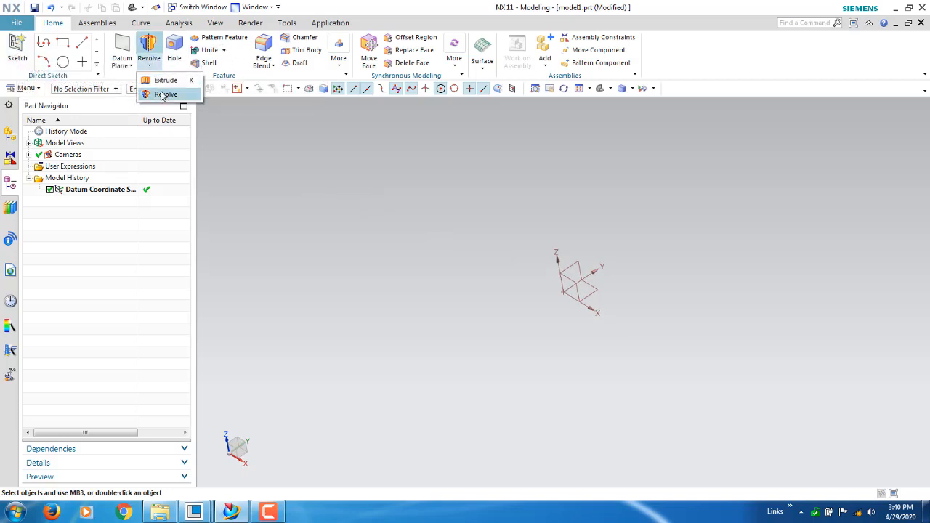
{"action": "left_click", "coordinate": [164, 93]}
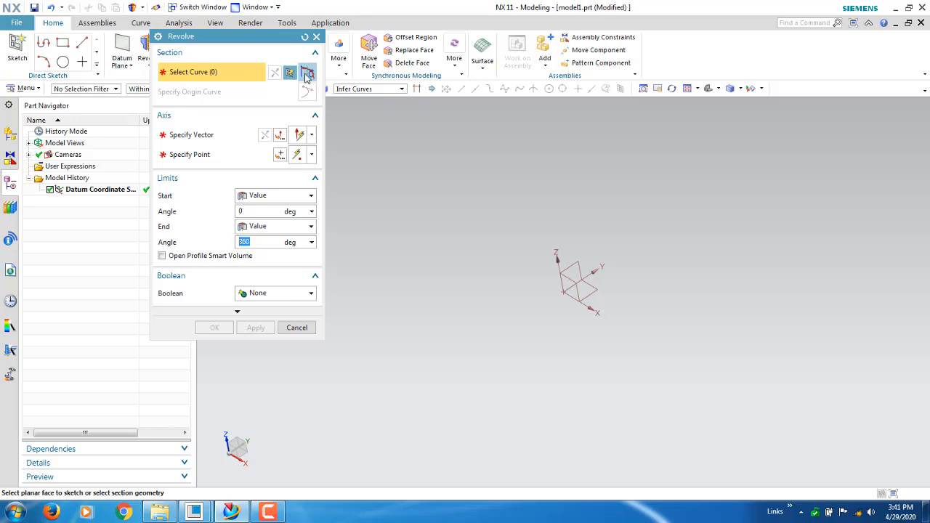
{"action": "left_click", "coordinate": [297, 327]}
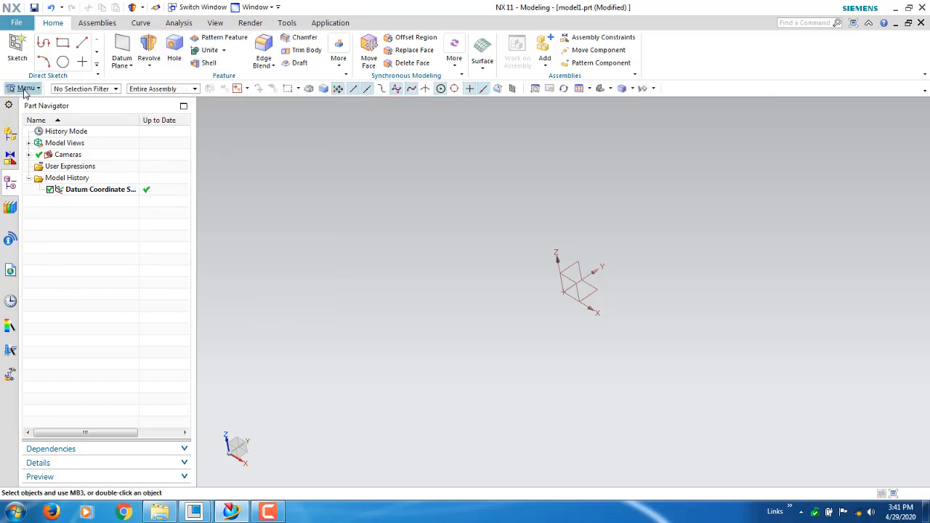
Create a sketch in the task environment on the default inferred XY plane and leave the automatically started Profile command
{"action": "left_click", "coordinate": [25, 88]}
{"action": "mouse_move", "coordinate": [31, 144]}
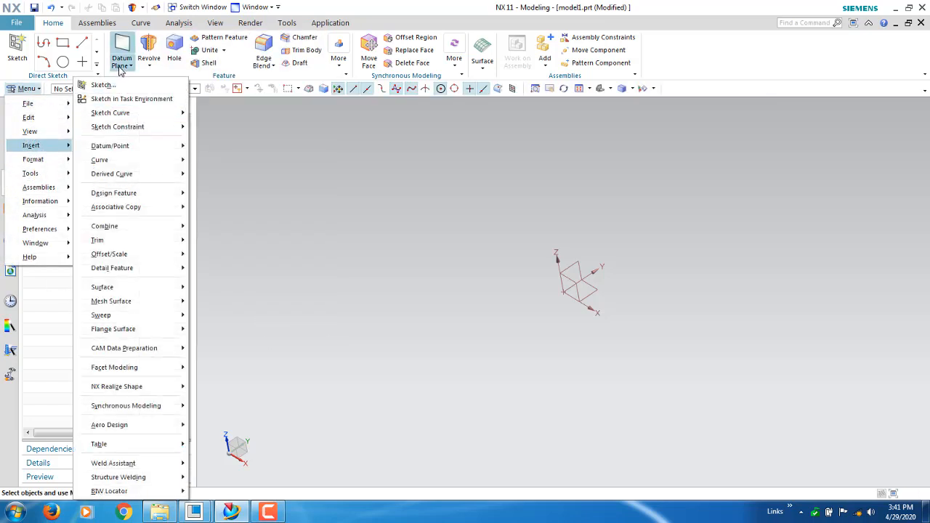
{"action": "left_click", "coordinate": [125, 102]}
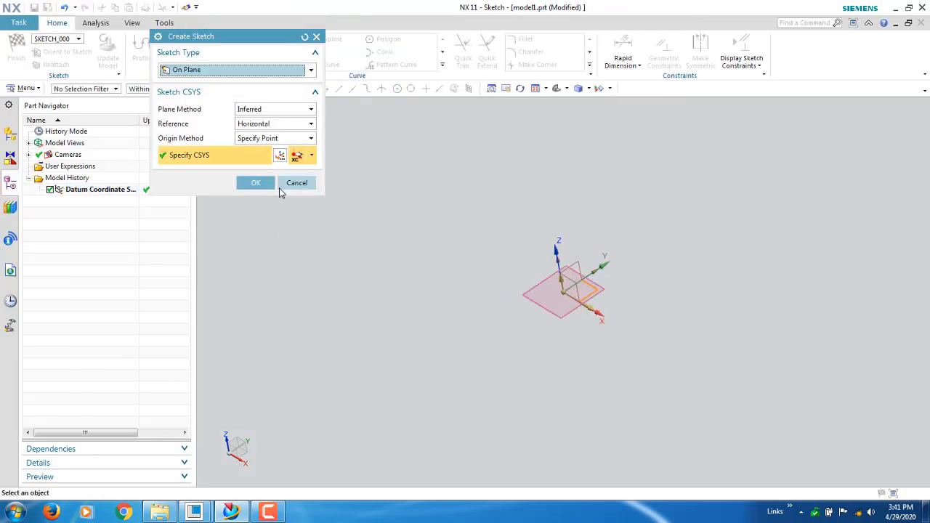
{"action": "left_click", "coordinate": [256, 183]}
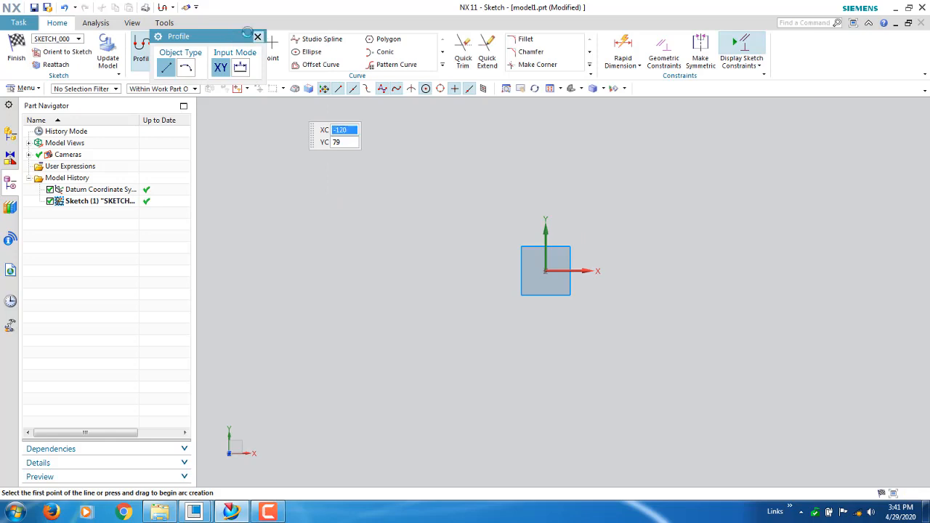
{"action": "left_click", "coordinate": [257, 36]}
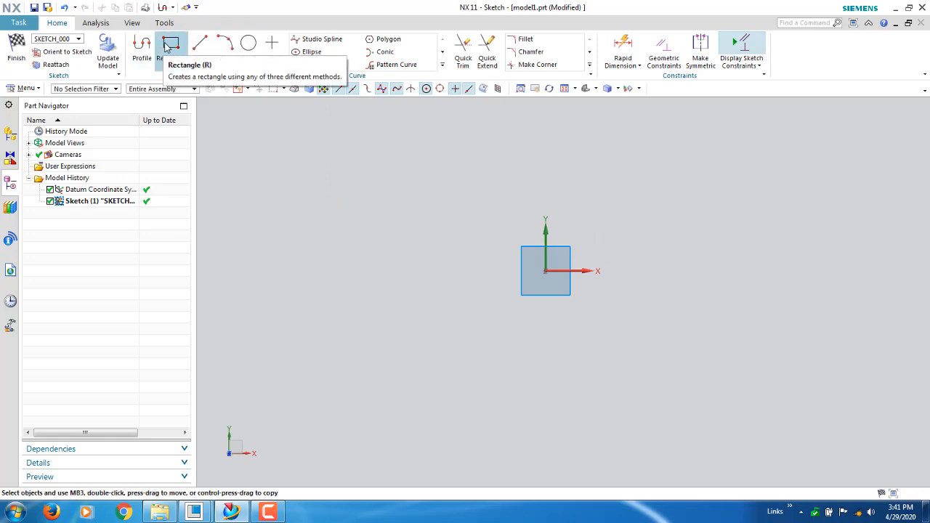
Sketch a two-point rectangle about 41 mm wide and 63 mm high on the positive X side of the origin, crossing the X axis
{"action": "left_click", "coordinate": [170, 45]}
{"action": "left_click", "coordinate": [165, 68]}
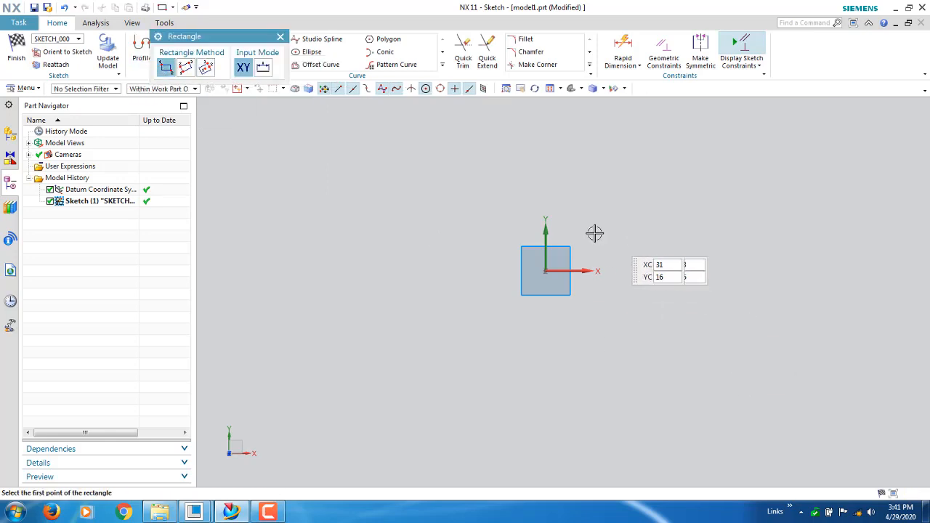
{"action": "left_click", "coordinate": [609, 208]}
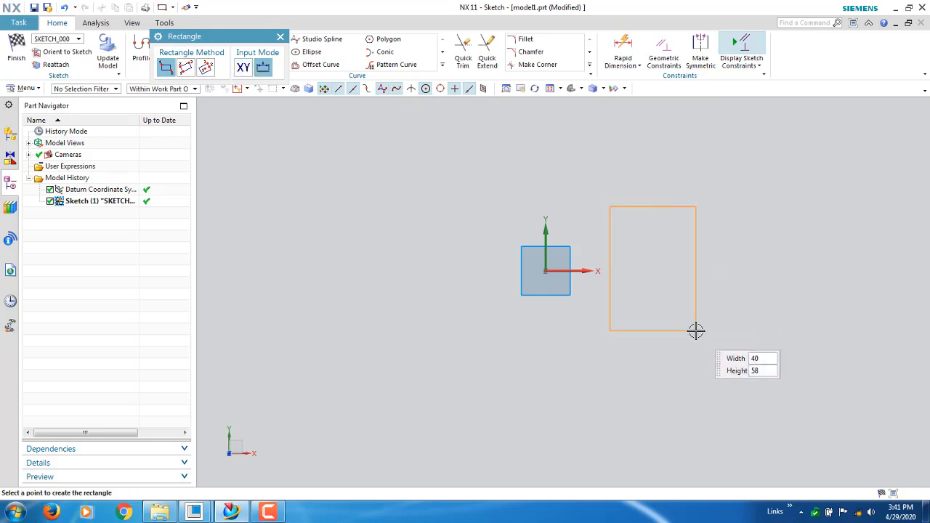
{"action": "key", "text": "Escape"}
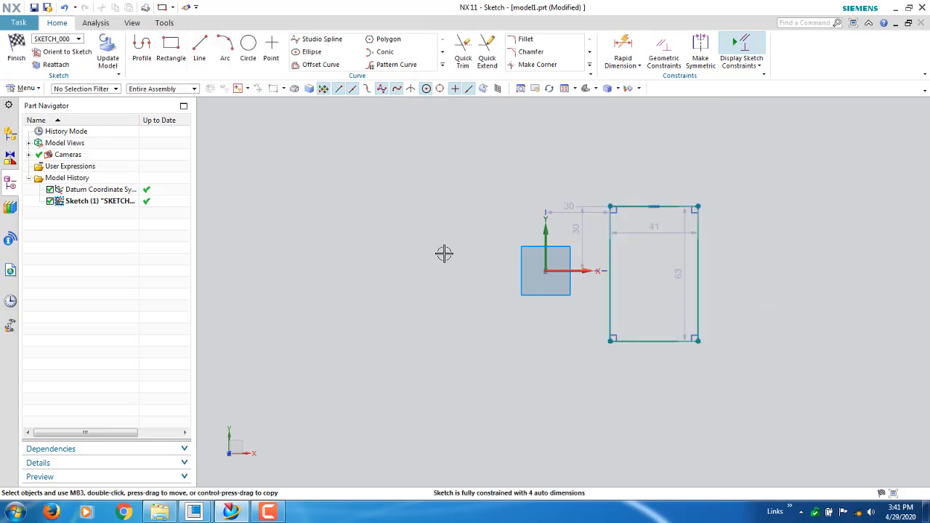
Set the rectangle's width dimension to 25 mm
{"action": "double_click", "coordinate": [658, 224]}
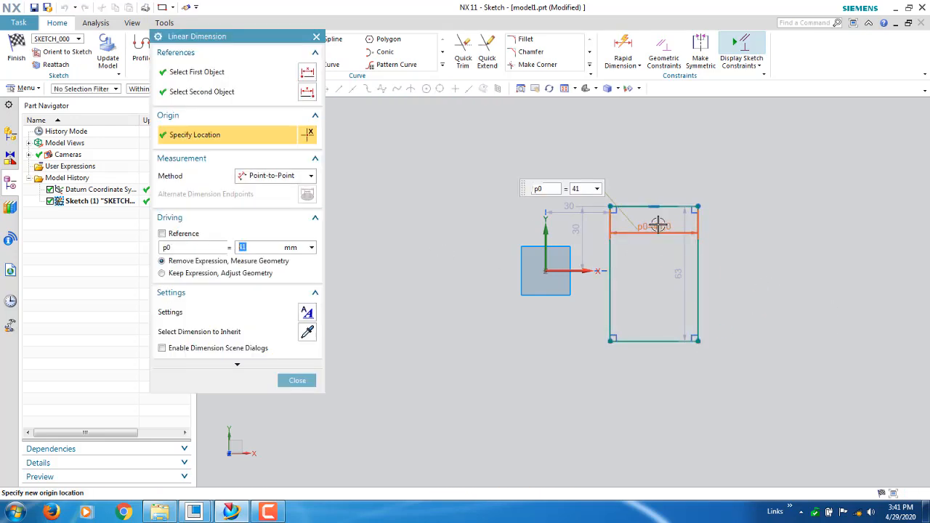
{"action": "type", "text": "25"}
{"action": "key", "text": "Return"}
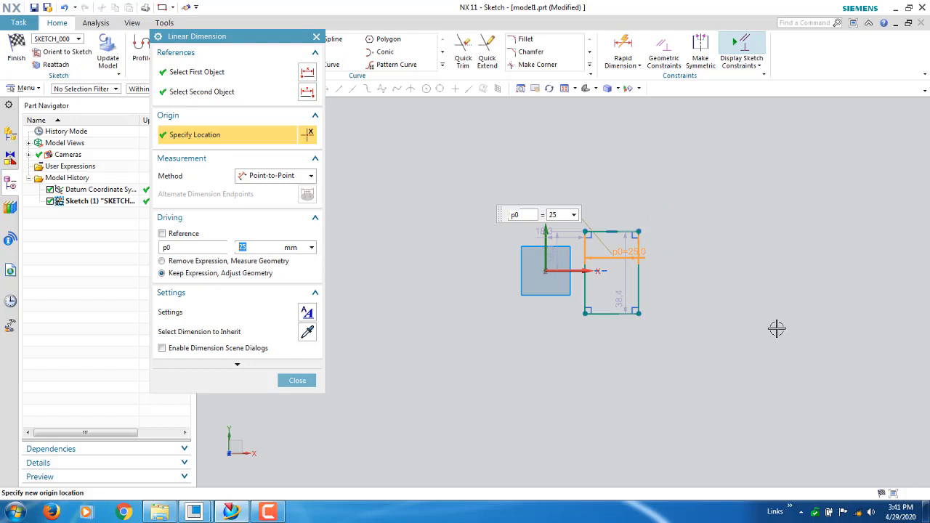
{"action": "scroll", "coordinate": [619, 298], "scroll_direction": "up", "scroll_amount": 3}
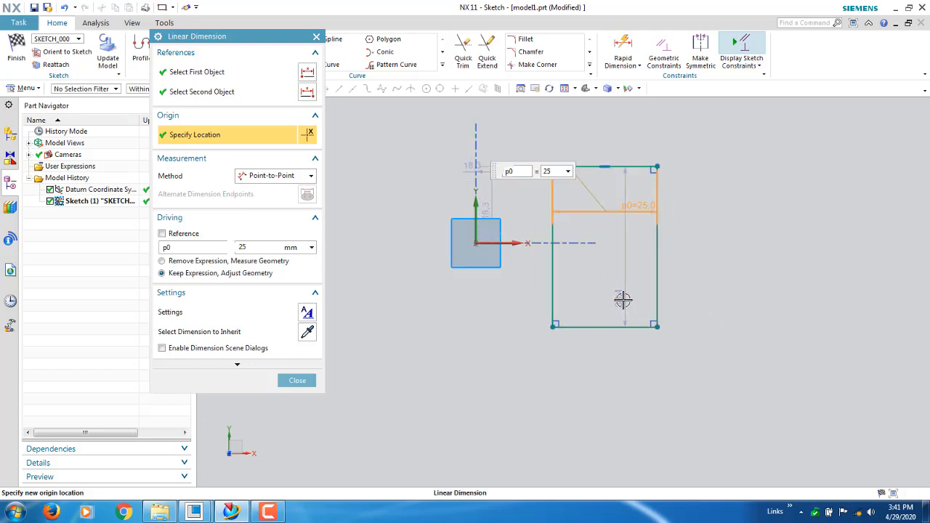
{"action": "key", "text": "Escape"}
Set the rectangle's height dimension to 40 mm and finish the sketch
{"action": "double_click", "coordinate": [623, 300]}
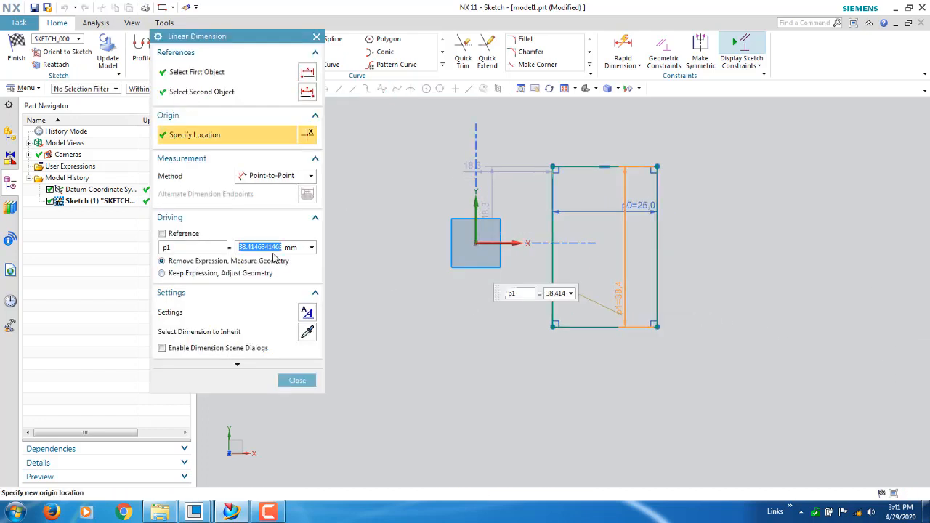
{"action": "type", "text": "40"}
{"action": "key", "text": "Return"}
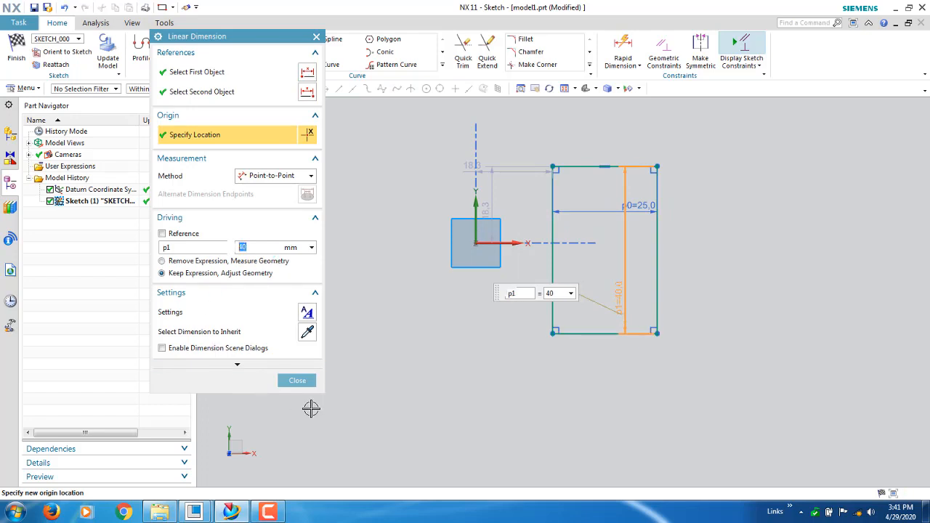
{"action": "left_click", "coordinate": [297, 380]}
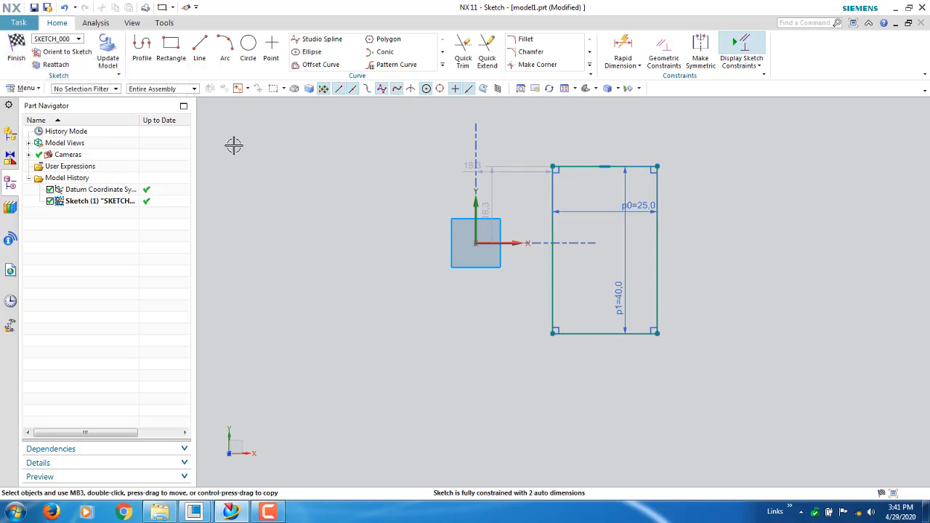
{"action": "left_click", "coordinate": [16, 52]}
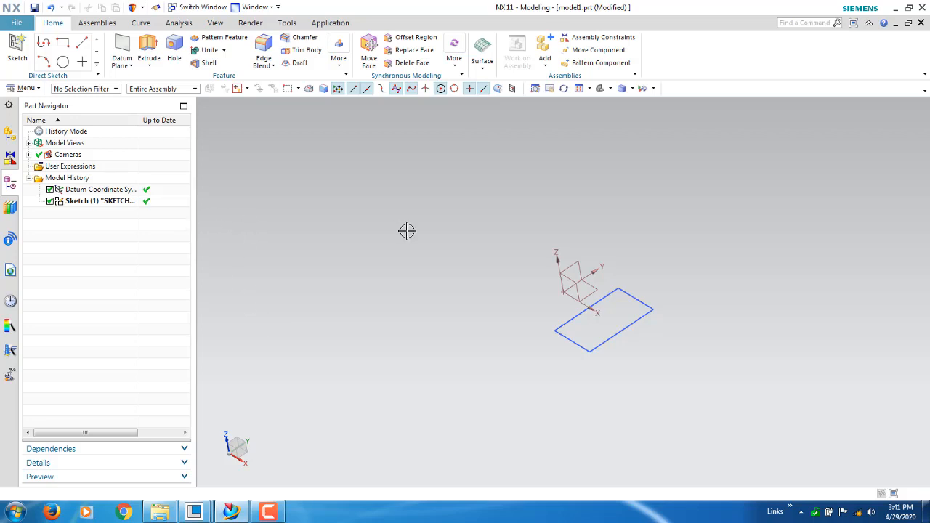
Revolve the rectangle from 0 to 360 degrees about the Y direction through its corner at the lowest X and Y, with Boolean None
{"action": "left_click", "coordinate": [150, 66]}
{"action": "left_click", "coordinate": [168, 95]}
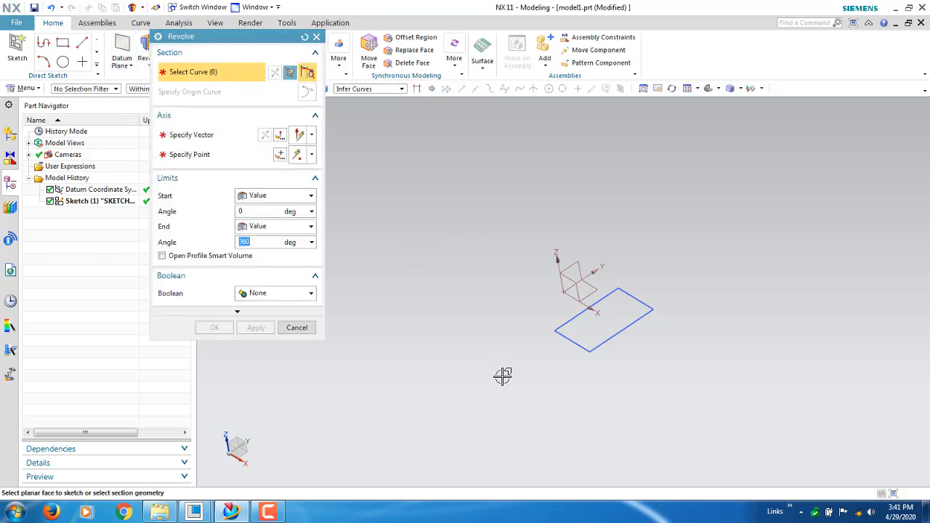
{"action": "mouse_move", "coordinate": [546, 338]}
{"action": "middle_mouse_down"}
{"action": "mouse_move", "coordinate": [546, 392]}
{"action": "mouse_move", "coordinate": [553, 348]}
{"action": "middle_mouse_up"}
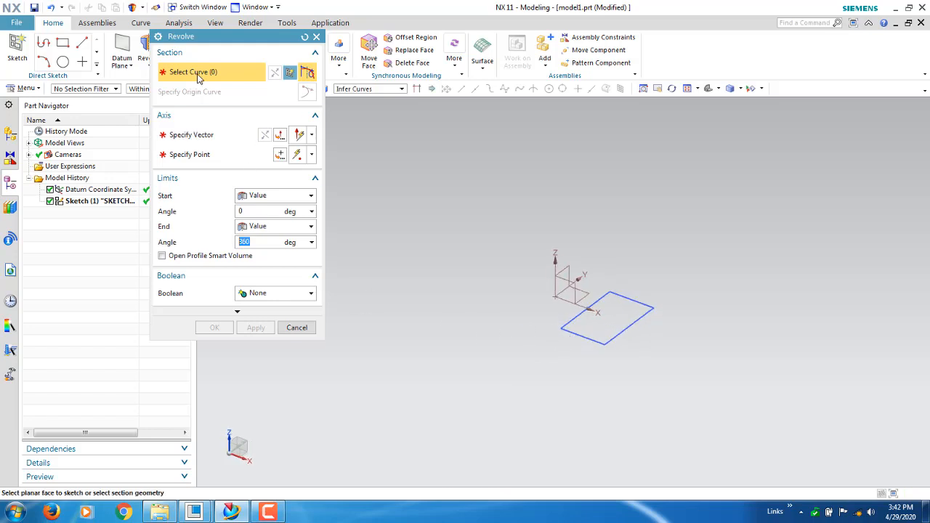
{"action": "left_click", "coordinate": [585, 329]}
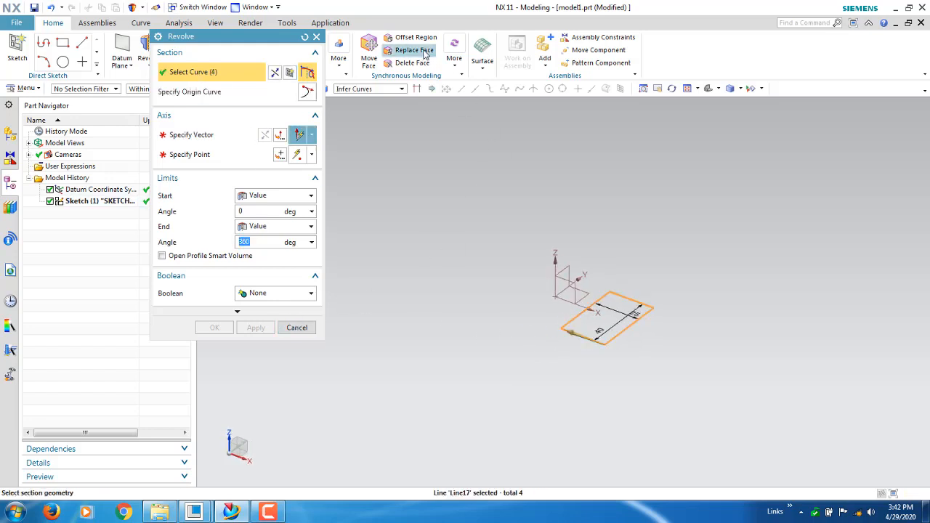
{"action": "left_click_drag", "start_coordinate": [273, 38], "coordinate": [291, 26]}
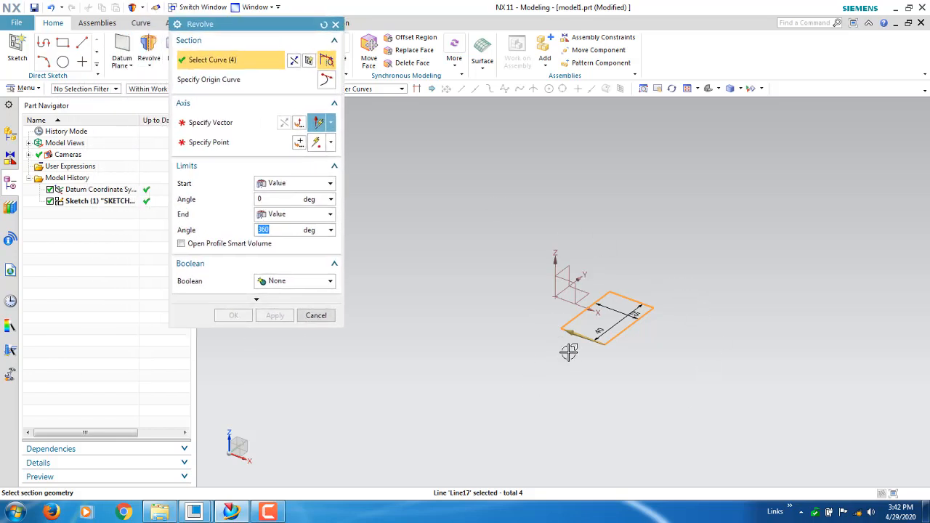
{"action": "left_click", "coordinate": [226, 125]}
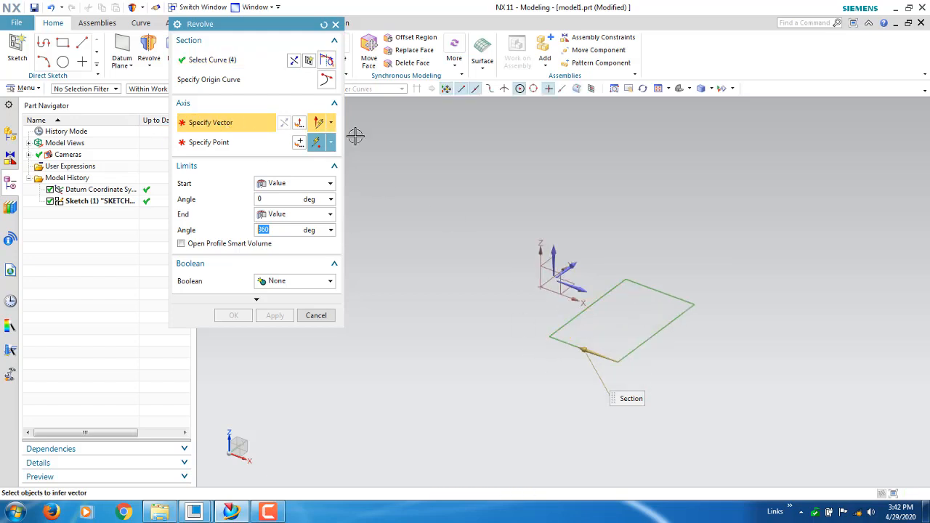
{"action": "left_click", "coordinate": [332, 124]}
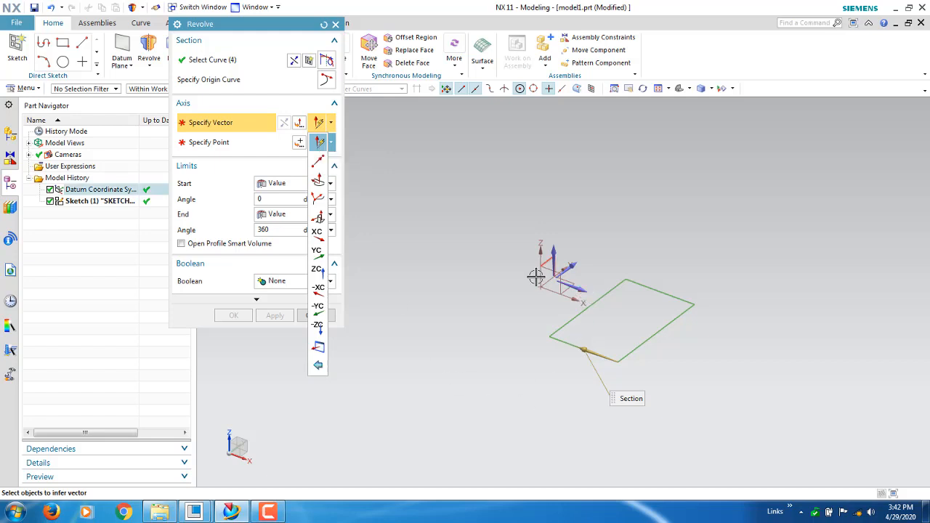
{"action": "left_click", "coordinate": [577, 261]}
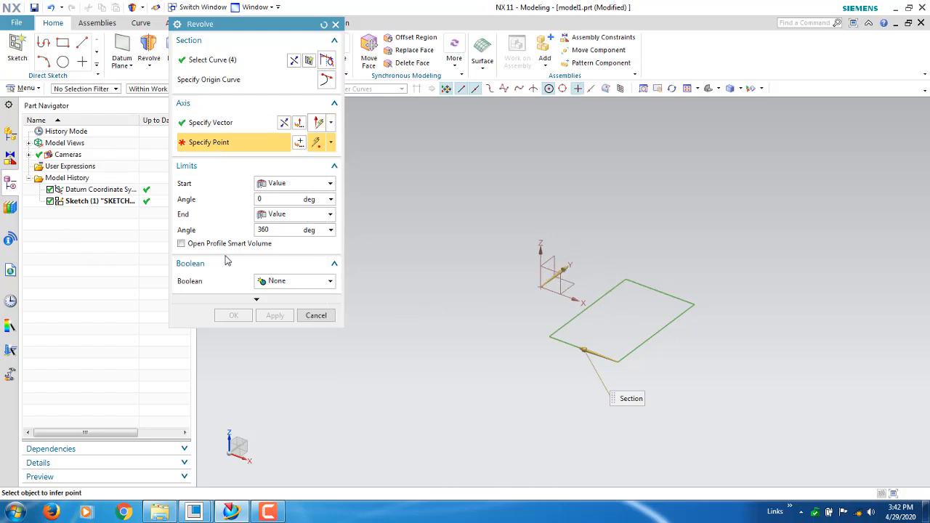
{"action": "left_click", "coordinate": [550, 335]}
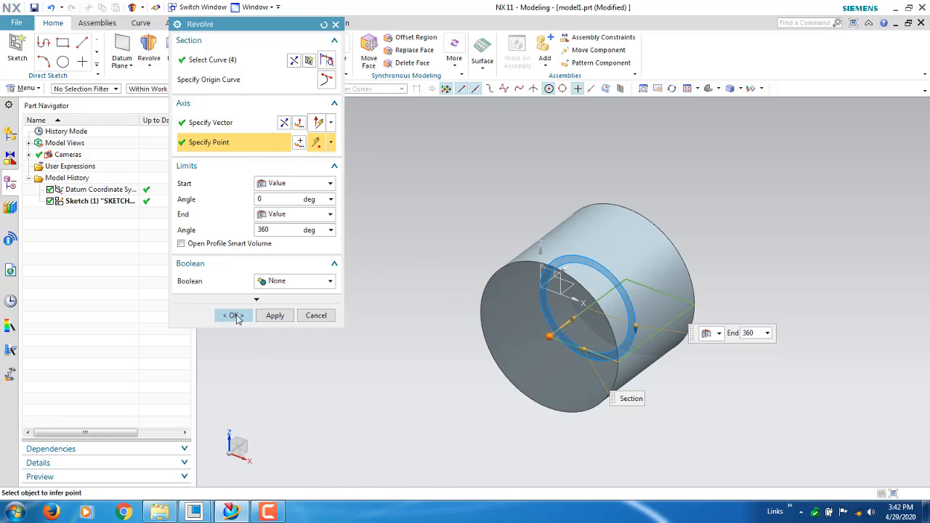
{"action": "left_click", "coordinate": [233, 315]}
Inspect the revolved cylinder in Wireframe with Dim Edges, switch the display to Static Wireframe and fit the view
{"action": "middle_click_drag", "start_coordinate": [609, 320], "coordinate": [595, 106]}
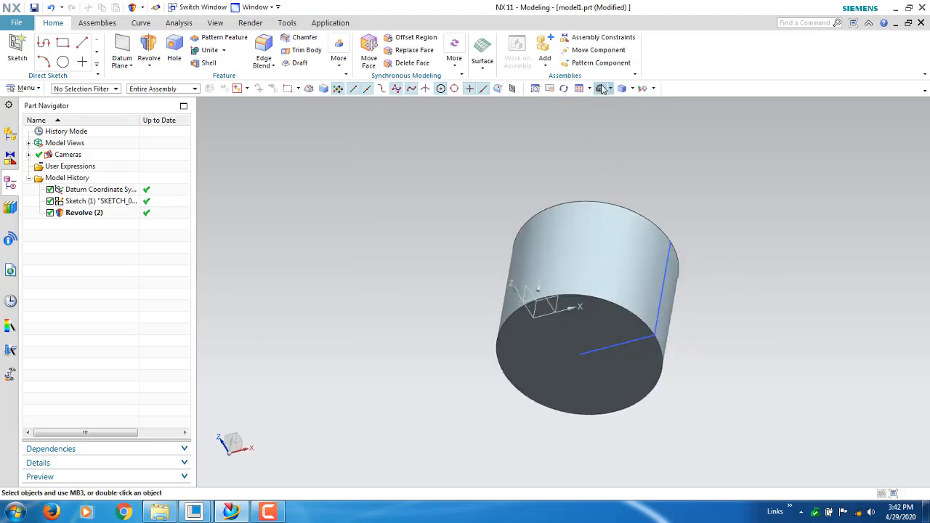
{"action": "left_click", "coordinate": [632, 88]}
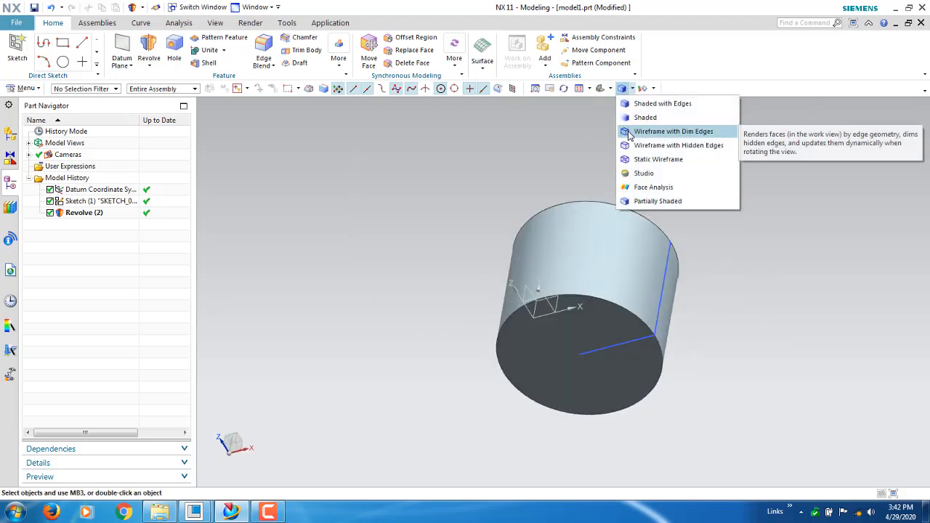
{"action": "left_click", "coordinate": [630, 135]}
{"action": "middle_click_drag", "start_coordinate": [563, 330], "coordinate": [536, 335]}
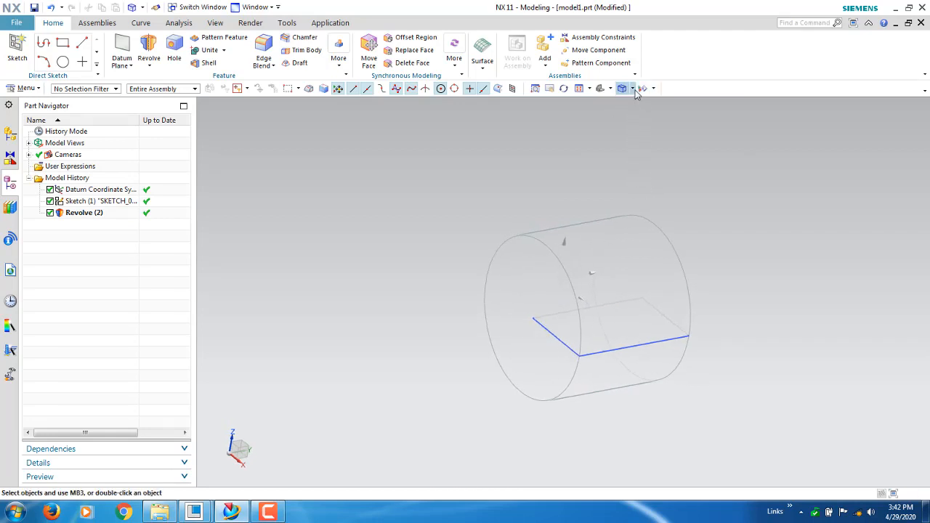
{"action": "left_click", "coordinate": [631, 88]}
{"action": "left_click", "coordinate": [635, 159]}
{"action": "middle_click_drag", "start_coordinate": [670, 283], "coordinate": [646, 332]}
{"action": "key", "text": "ctrl+f"}
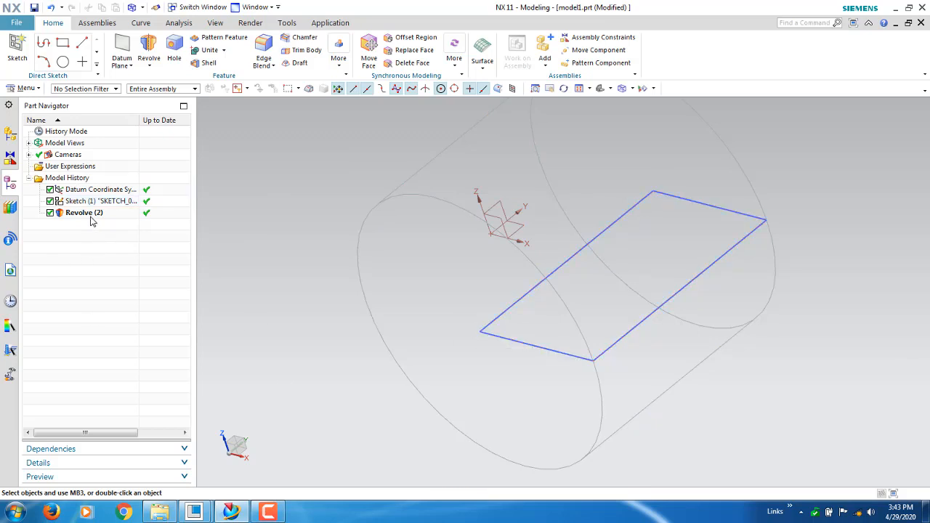
Delete the Revolve feature and reopen the rectangle sketch with Edit with Rollback
{"action": "right_click", "coordinate": [91, 215]}
{"action": "left_click", "coordinate": [102, 428]}
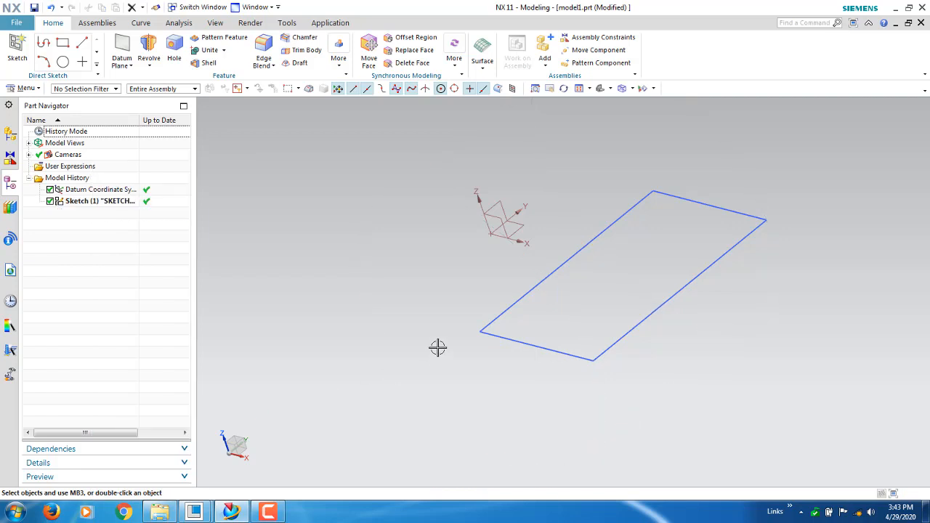
{"action": "right_click", "coordinate": [122, 203]}
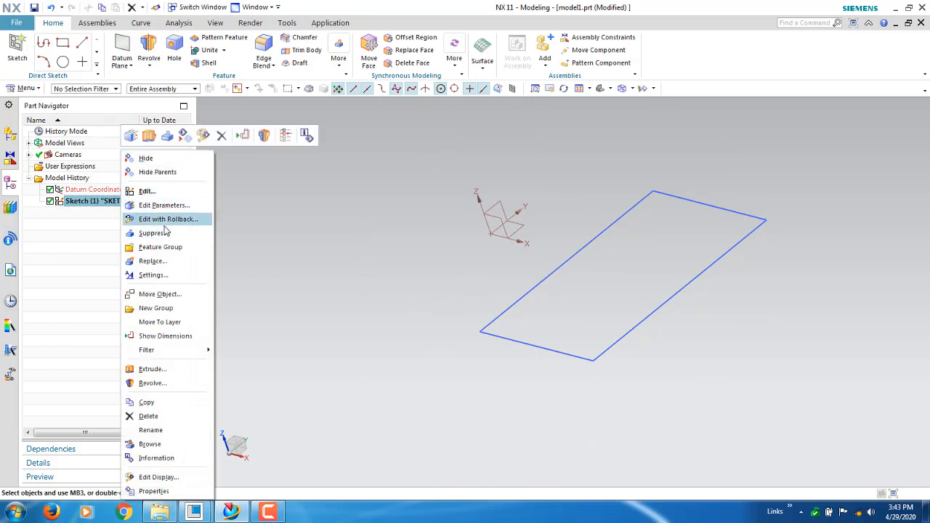
{"action": "left_click", "coordinate": [168, 221]}
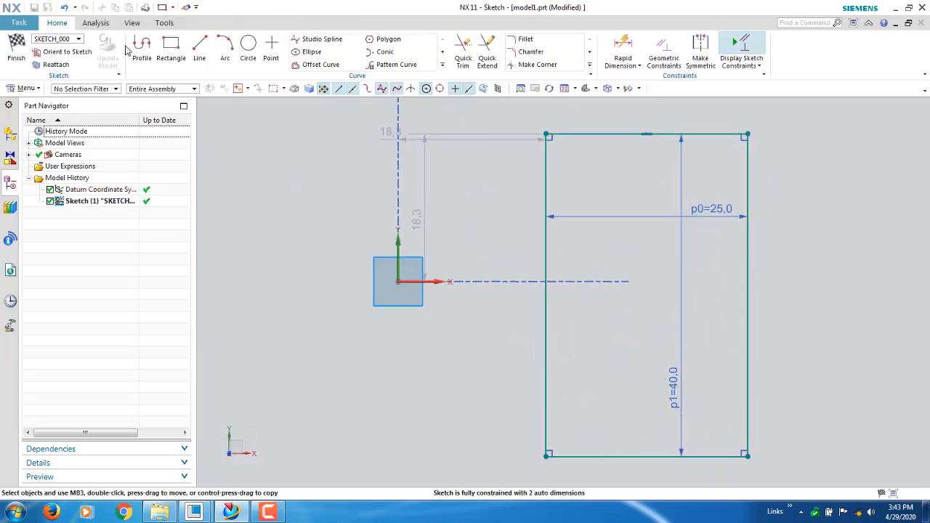
{"action": "left_click", "coordinate": [271, 46]}
{"action": "scroll", "coordinate": [404, 268], "scroll_direction": "up", "scroll_amount": 2}
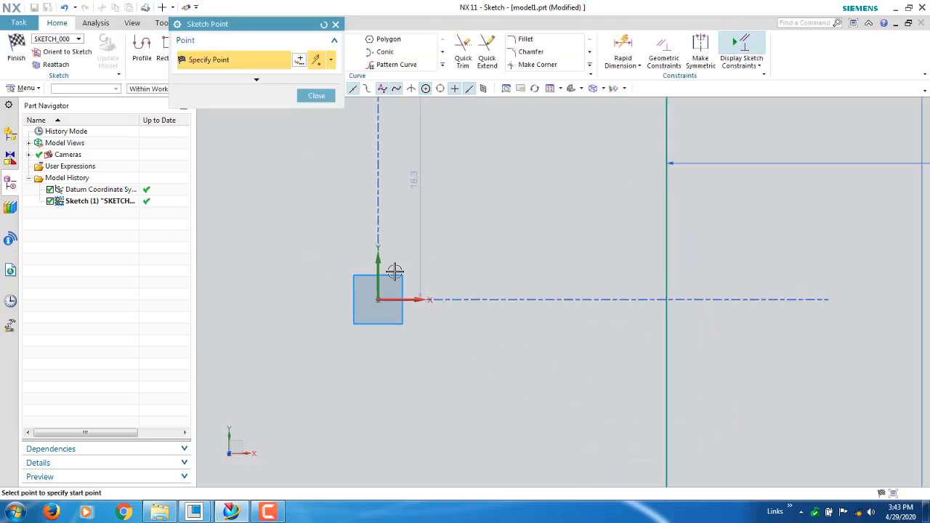
{"action": "scroll", "coordinate": [393, 265], "scroll_direction": "down", "scroll_amount": 3}
{"action": "scroll", "coordinate": [394, 260], "scroll_direction": "down", "scroll_amount": 3}
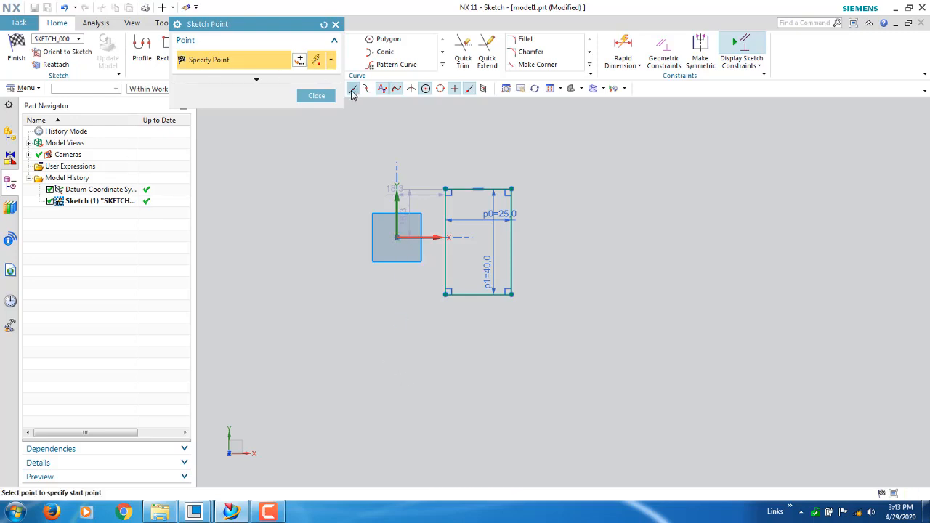
{"action": "left_click", "coordinate": [316, 95]}
Finish the sketch and start a Revolve with the rectangle's four curves as the section
{"action": "left_click", "coordinate": [16, 51]}
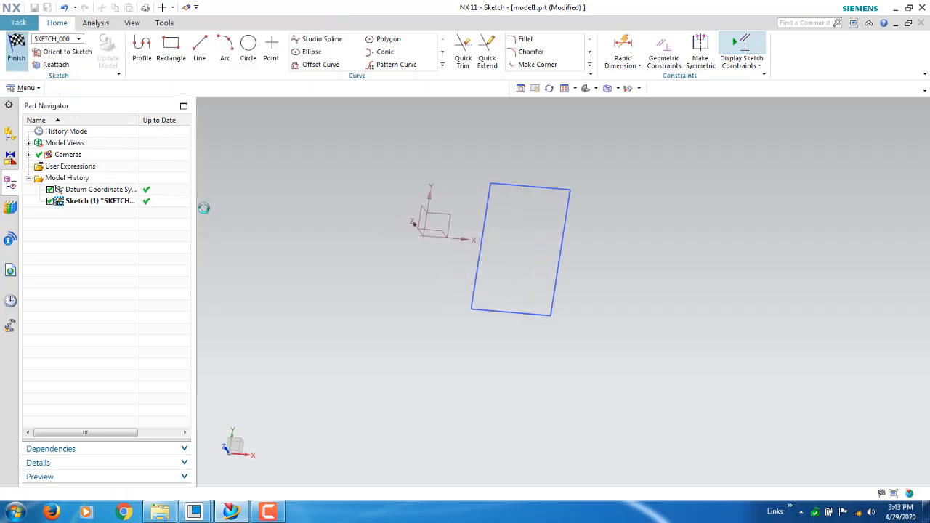
{"action": "scroll", "coordinate": [492, 242], "scroll_direction": "up", "scroll_amount": 3}
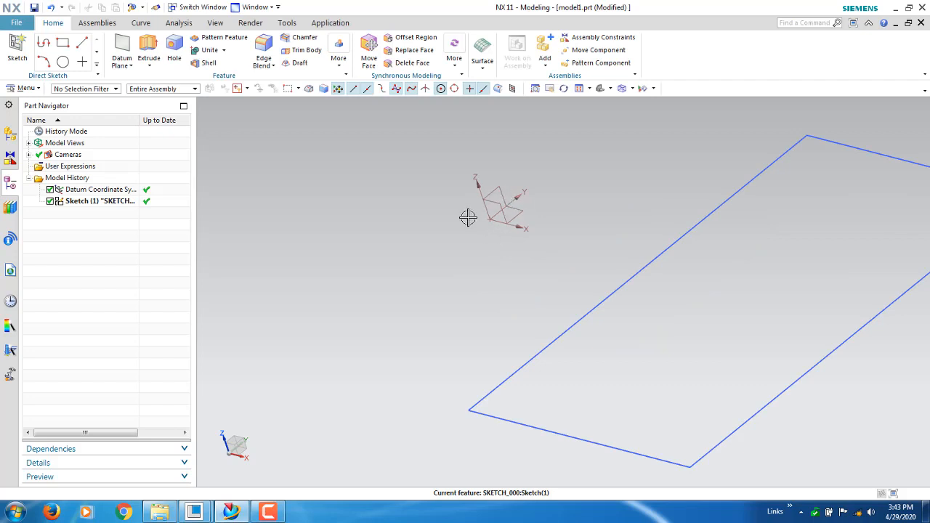
{"action": "scroll", "coordinate": [337, 285], "scroll_direction": "up", "scroll_amount": 3}
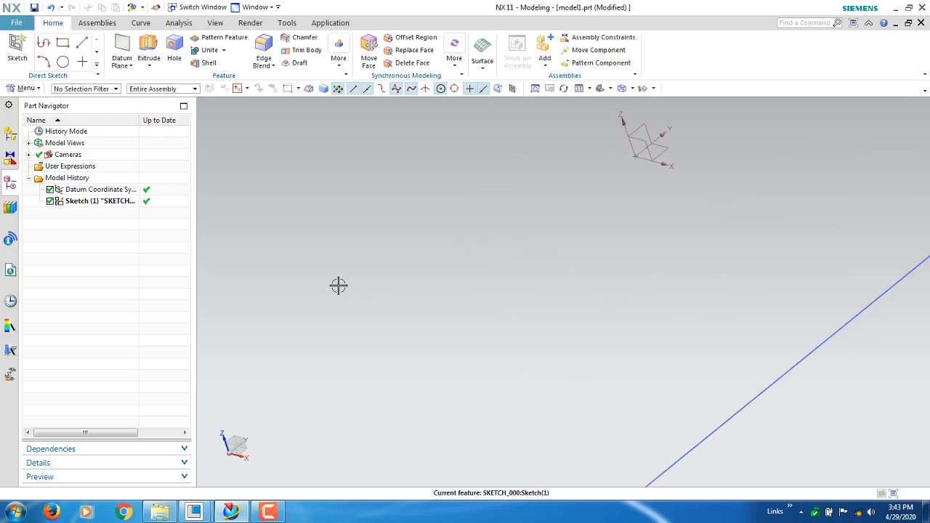
{"action": "scroll", "coordinate": [338, 284], "scroll_direction": "down", "scroll_amount": 3}
{"action": "left_click", "coordinate": [150, 67]}
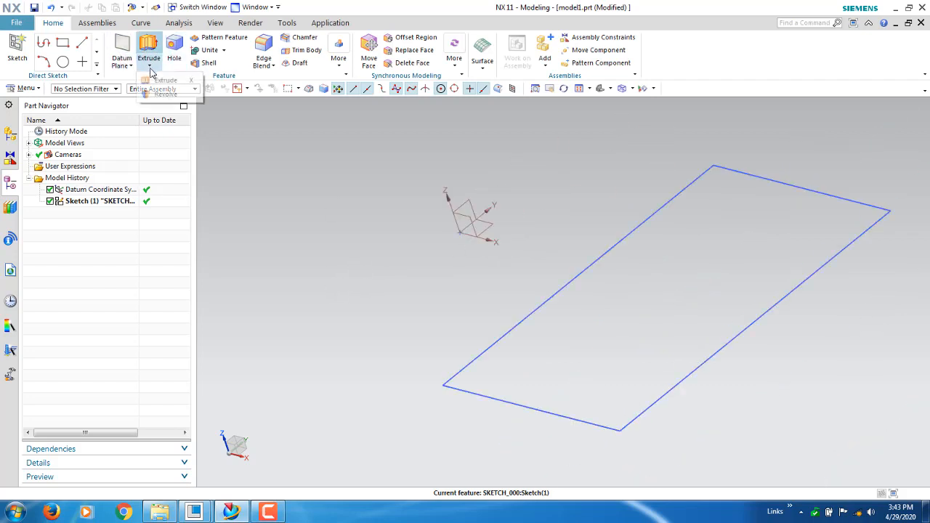
{"action": "left_click", "coordinate": [165, 94]}
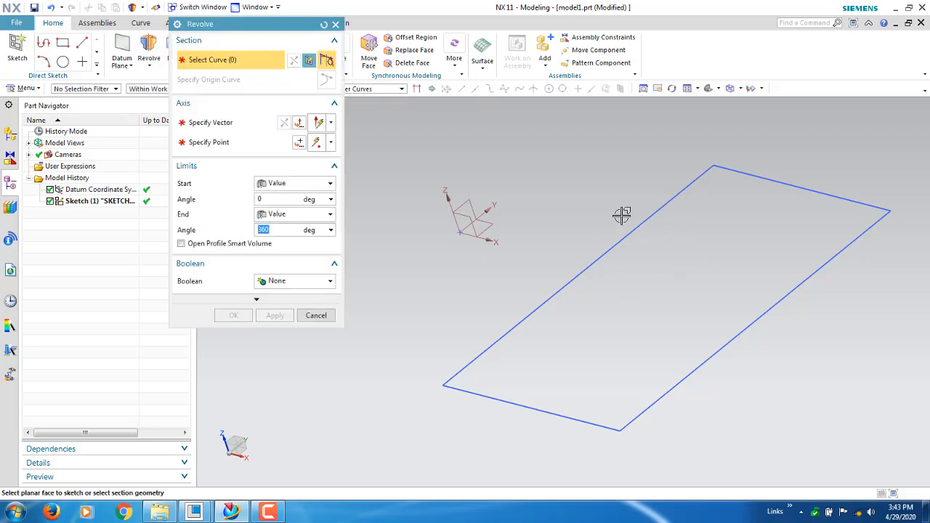
{"action": "left_click", "coordinate": [634, 225]}
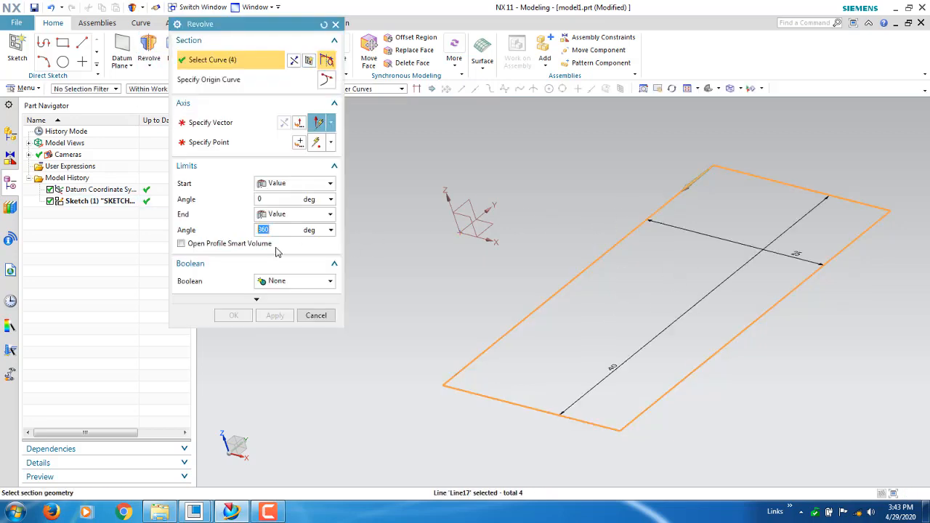
Set the revolve axis to the Y direction through the origin of the datum coordinate system
{"action": "left_click", "coordinate": [209, 129]}
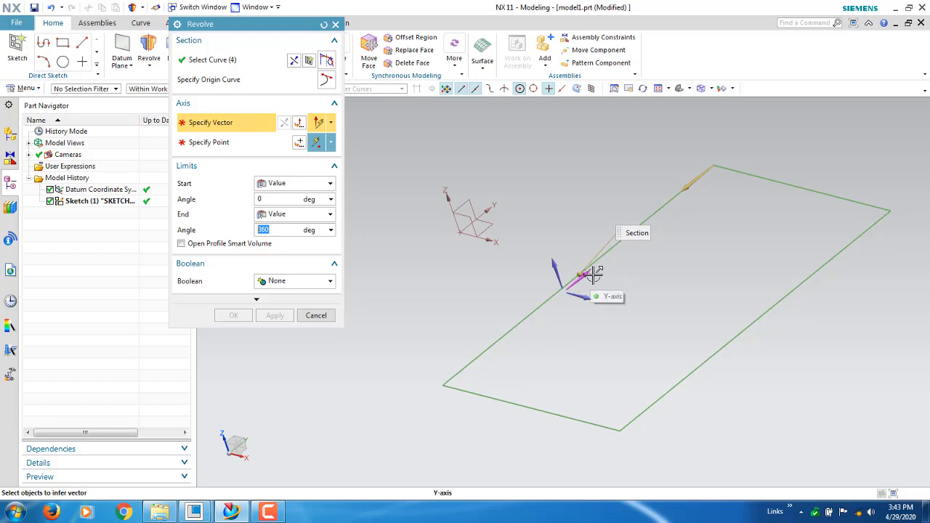
{"action": "left_click", "coordinate": [578, 277]}
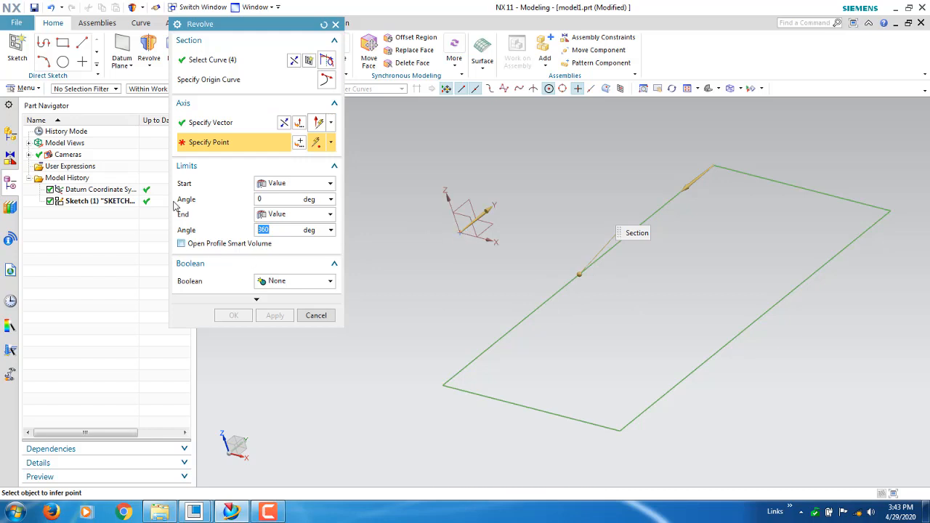
{"action": "left_click", "coordinate": [453, 234]}
{"action": "scroll", "coordinate": [523, 366], "scroll_direction": "down", "scroll_amount": 3}
{"action": "scroll", "coordinate": [523, 368], "scroll_direction": "down", "scroll_amount": 3}
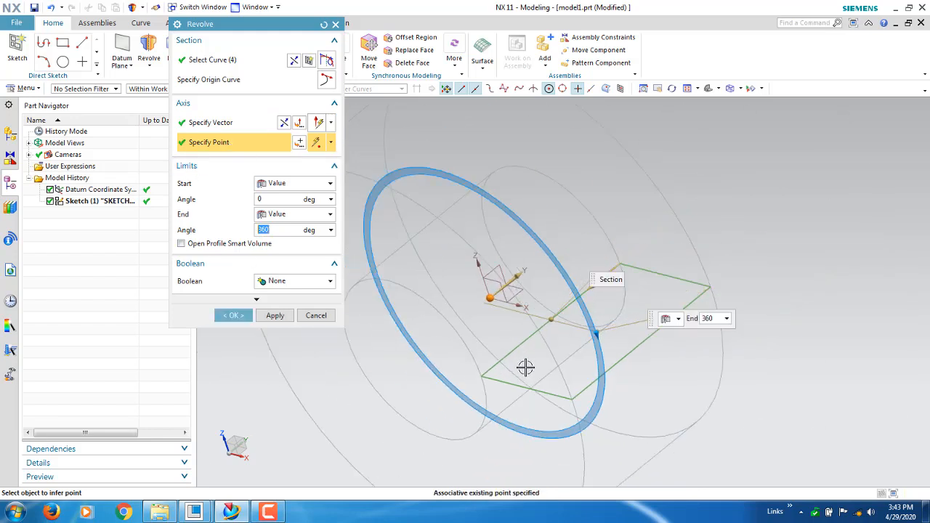
Switch the display style to Shaded with Edges to view the revolved ring preview
{"action": "left_click", "coordinate": [740, 89]}
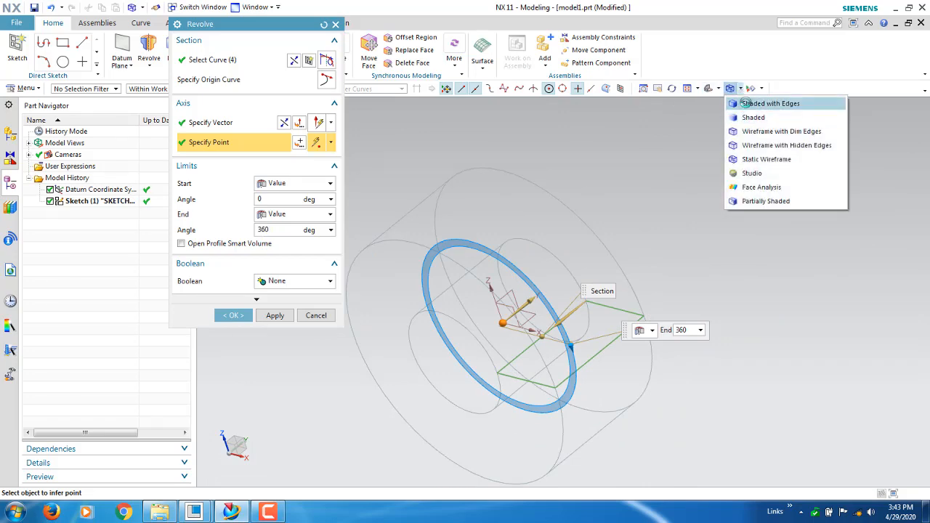
{"action": "left_click", "coordinate": [745, 104]}
{"action": "mouse_move", "coordinate": [649, 264]}
{"action": "middle_mouse_down"}
{"action": "mouse_move", "coordinate": [700, 232]}
{"action": "mouse_move", "coordinate": [535, 336]}
{"action": "mouse_move", "coordinate": [685, 339]}
{"action": "mouse_move", "coordinate": [676, 336]}
{"action": "middle_mouse_up"}
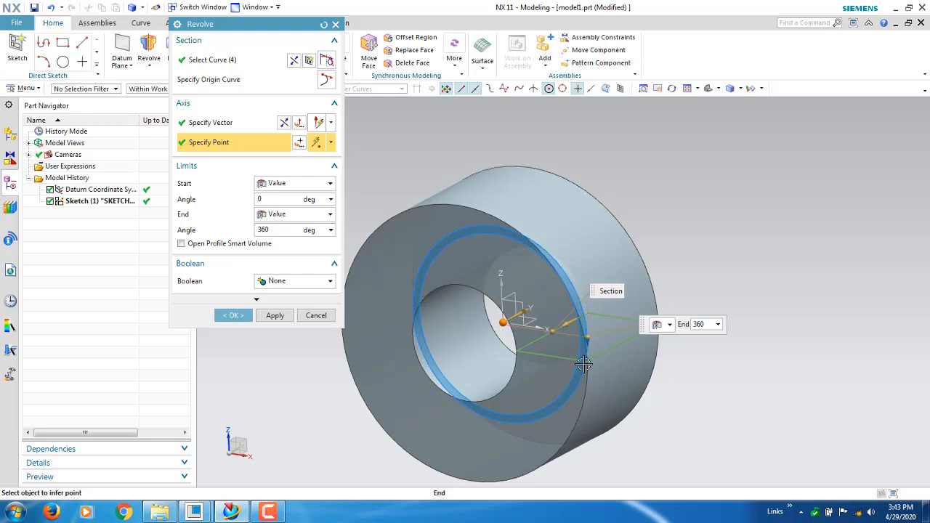
Try a partial revolve from 14 to 107 degrees by adjusting the limit handles in the preview, keeping Boolean None
{"action": "left_click_drag", "start_coordinate": [587, 337], "coordinate": [576, 294]}
{"action": "left_click_drag", "start_coordinate": [558, 276], "coordinate": [568, 358]}
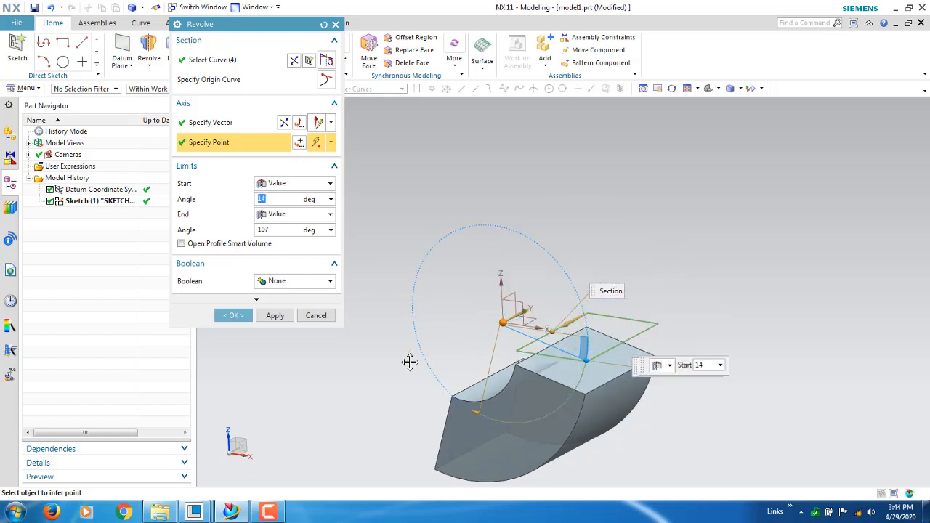
{"action": "left_click", "coordinate": [330, 282]}
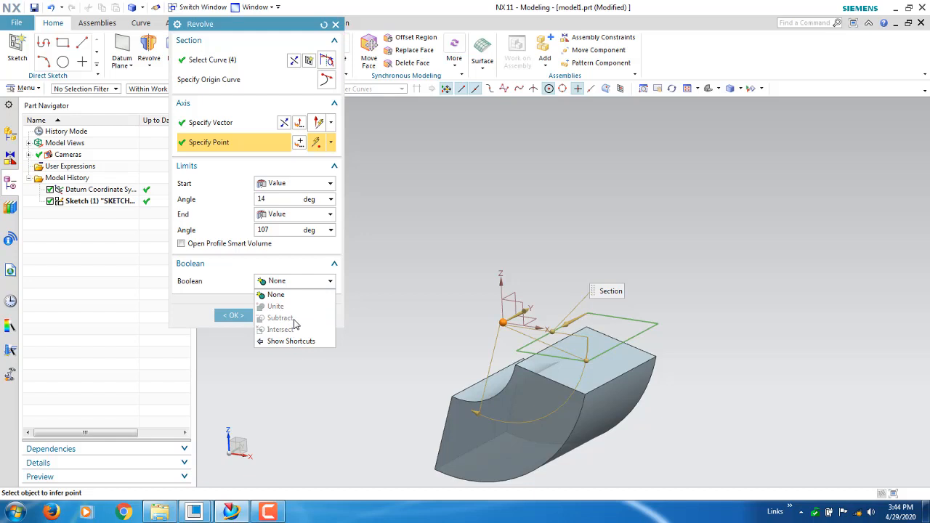
{"action": "left_click", "coordinate": [293, 25]}
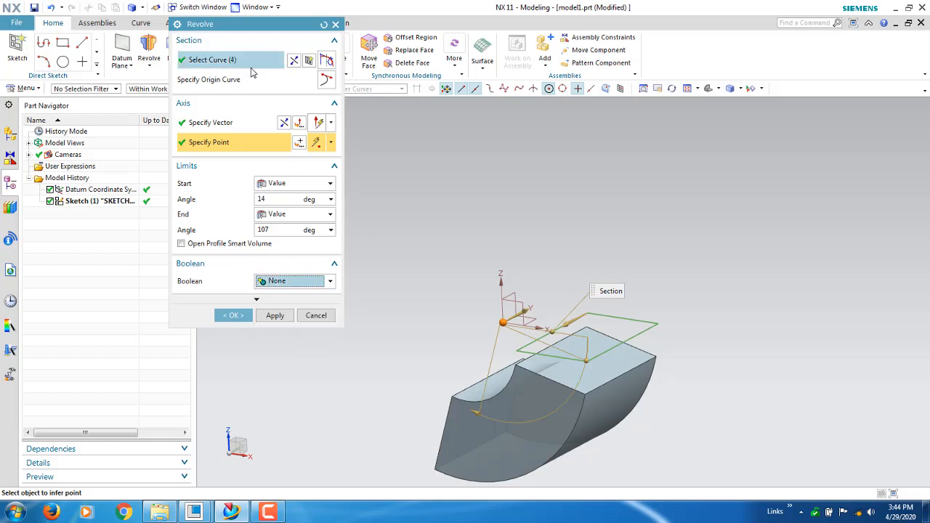
{"action": "left_click_drag", "start_coordinate": [273, 23], "coordinate": [248, 89]}
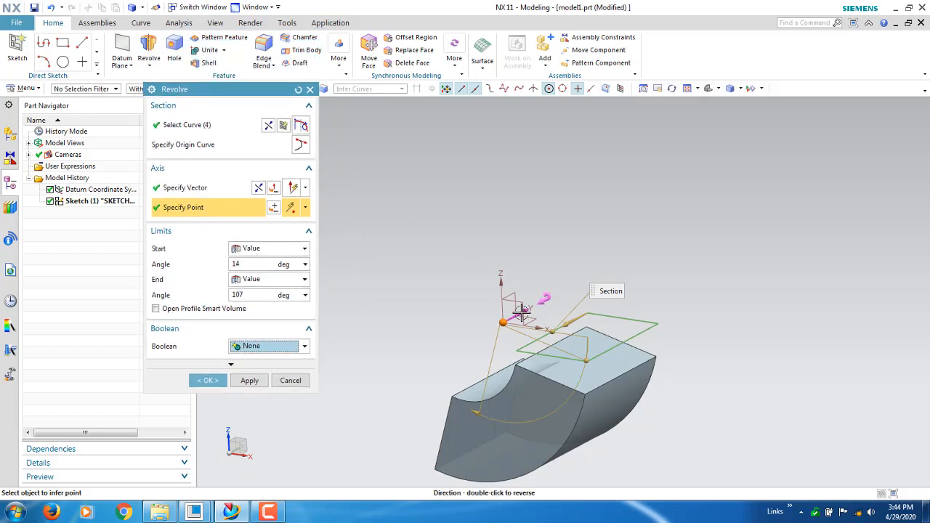
Set the revolve limits to a start angle of 0 and an end angle of 180 degrees
{"action": "left_click", "coordinate": [251, 264]}
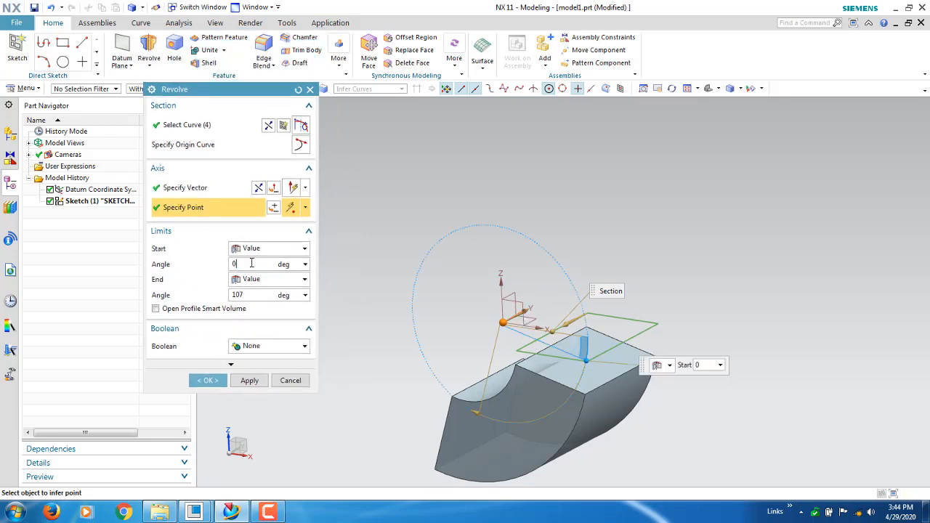
{"action": "key", "text": "Return"}
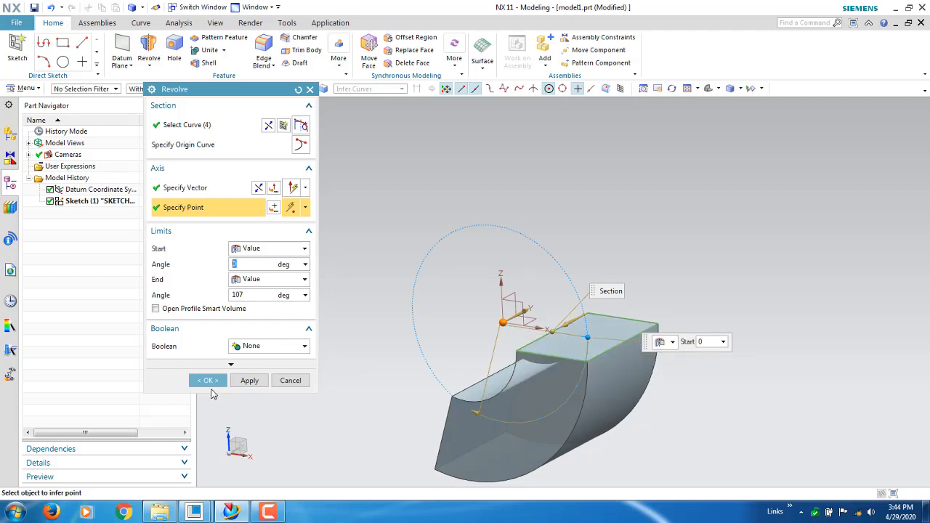
{"action": "left_click", "coordinate": [233, 366]}
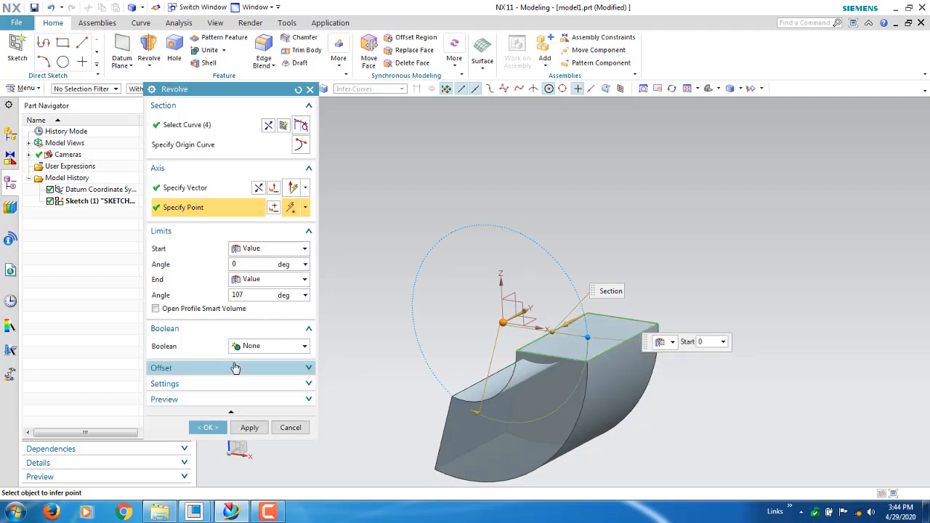
{"action": "left_click", "coordinate": [310, 370]}
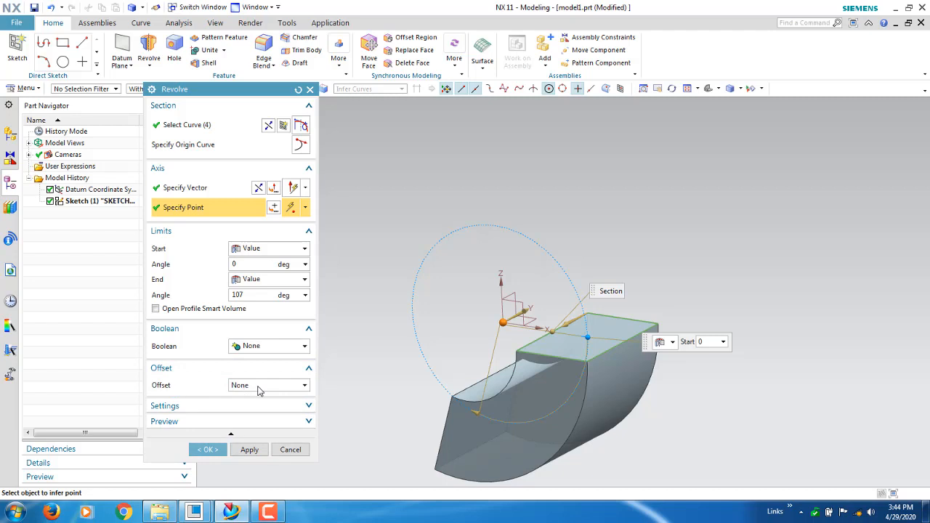
{"action": "left_click", "coordinate": [247, 294]}
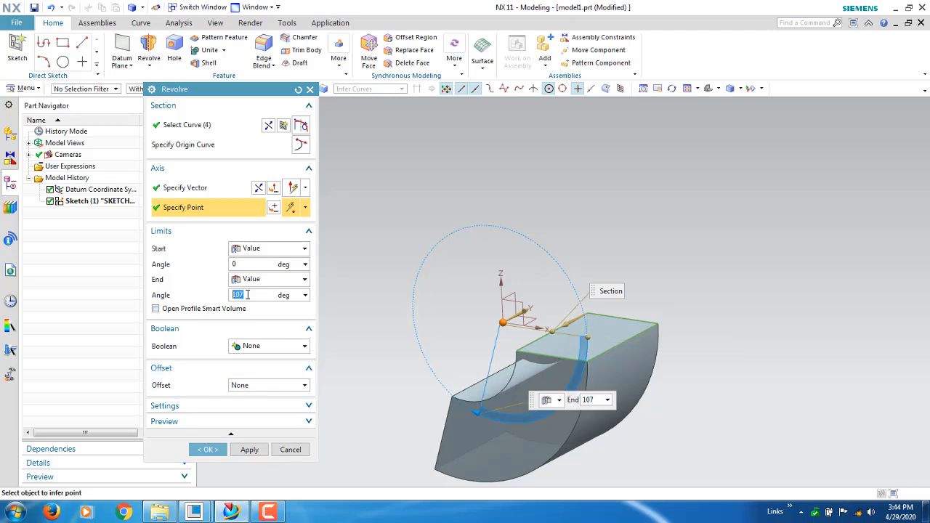
{"action": "type", "text": "180"}
{"action": "key", "text": "Return"}
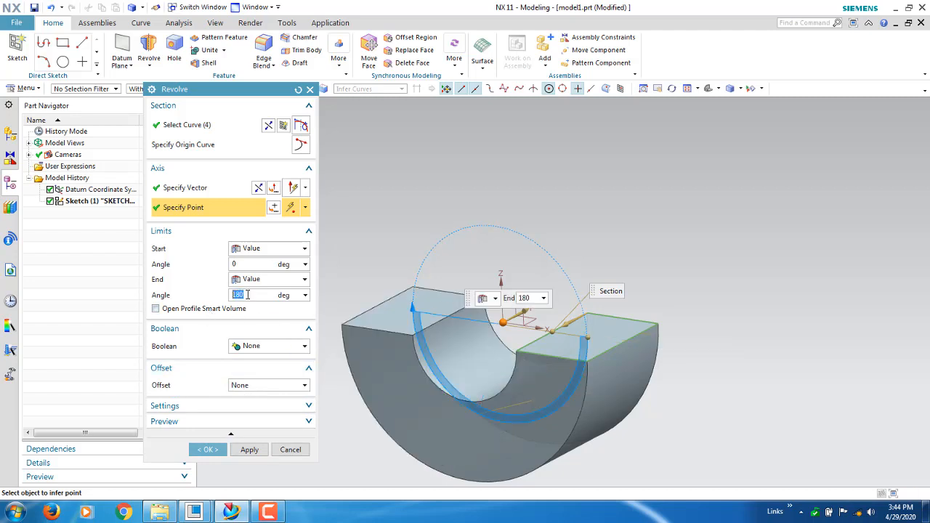
Apply a Two-Sided offset to the revolve with start 0 mm and end 5 mm
{"action": "left_click", "coordinate": [291, 386]}
{"action": "left_click", "coordinate": [250, 408]}
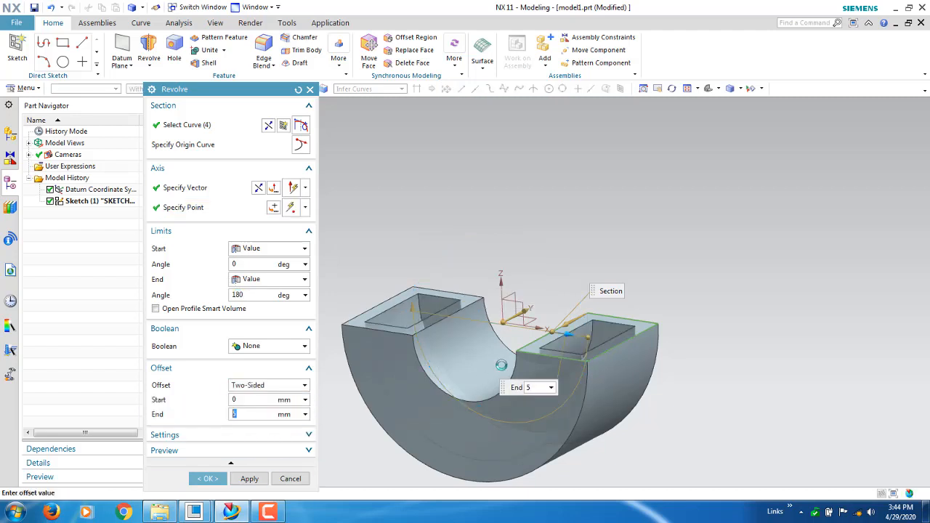
{"action": "middle_click_drag", "start_coordinate": [517, 395], "coordinate": [380, 405]}
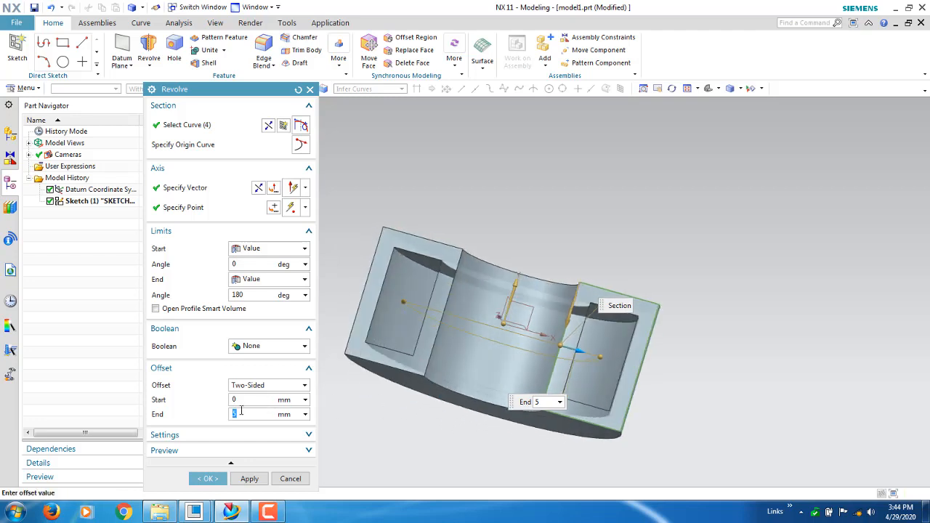
{"action": "left_click", "coordinate": [254, 390]}
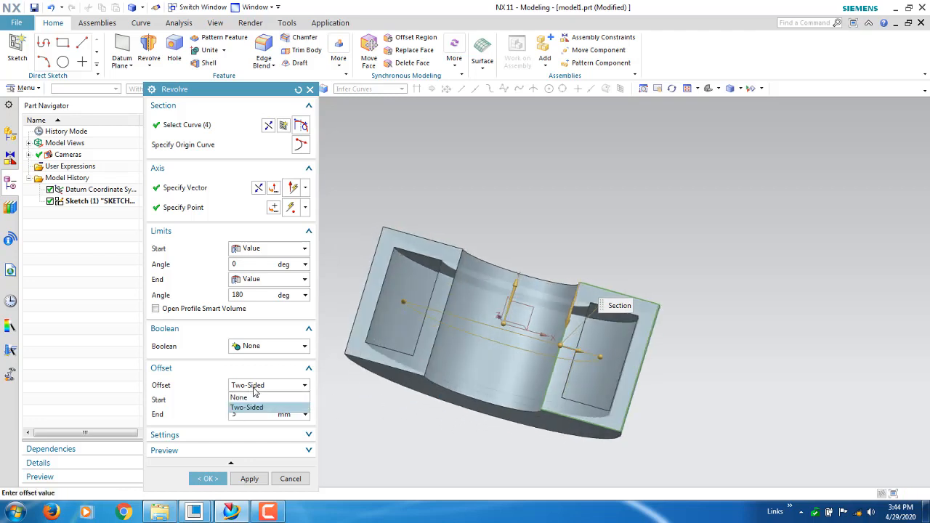
{"action": "left_click", "coordinate": [256, 405]}
Try a start offset of 2 mm, and change it to -2 mm with the end offset kept at 5 mm
{"action": "left_click", "coordinate": [257, 399]}
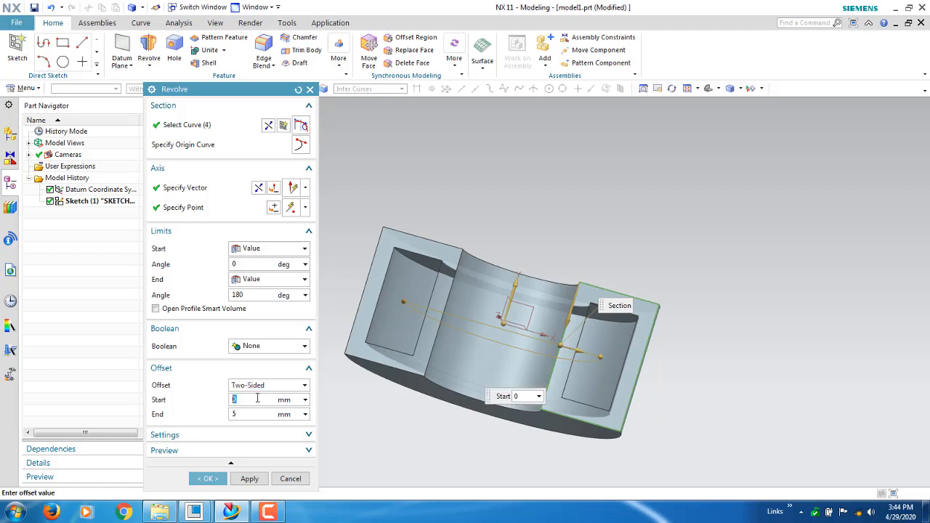
{"action": "mouse_move", "coordinate": [575, 345]}
{"action": "middle_mouse_down"}
{"action": "mouse_move", "coordinate": [558, 345]}
{"action": "mouse_move", "coordinate": [573, 347]}
{"action": "middle_mouse_up"}
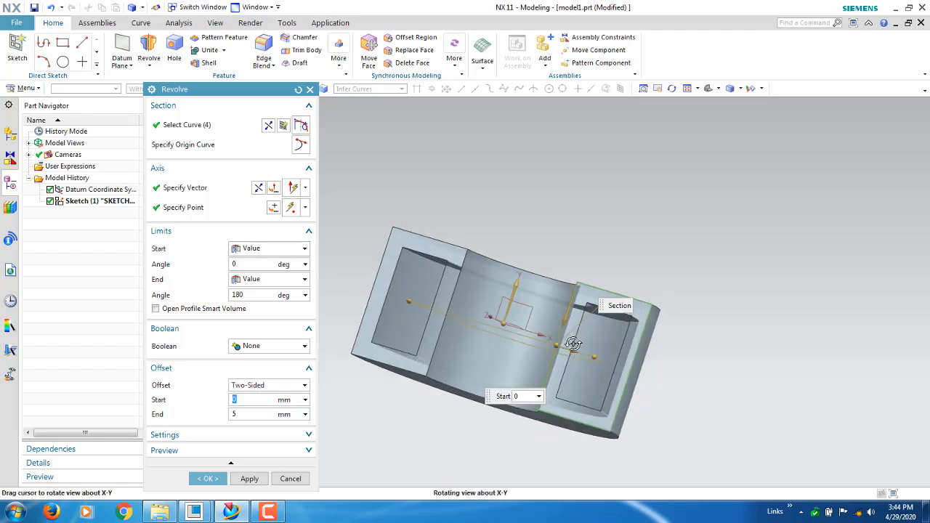
{"action": "scroll", "coordinate": [565, 347], "scroll_direction": "down", "scroll_amount": 5}
{"action": "scroll", "coordinate": [565, 348], "scroll_direction": "up", "scroll_amount": 3}
{"action": "scroll", "coordinate": [564, 348], "scroll_direction": "up", "scroll_amount": 4}
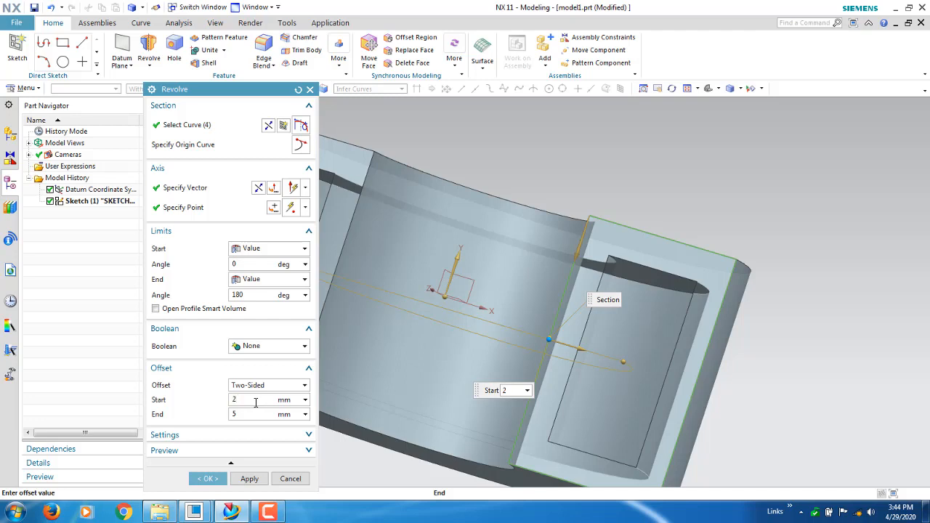
{"action": "key", "text": "Tab"}
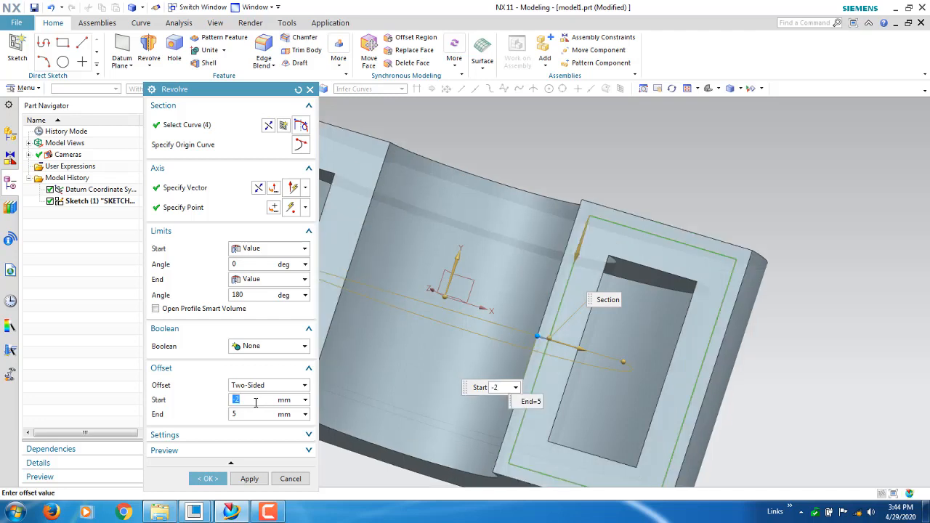
{"action": "scroll", "coordinate": [553, 358], "scroll_direction": "up", "scroll_amount": 3}
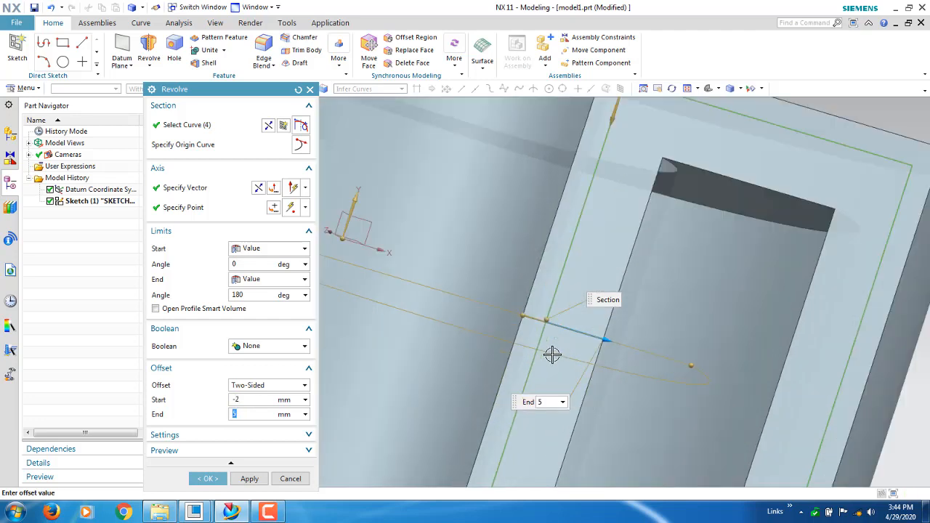
Set the revolve's offset to None, removing the two-sided wall offset from the section
{"action": "left_click", "coordinate": [248, 401]}
{"action": "left_click", "coordinate": [249, 413]}
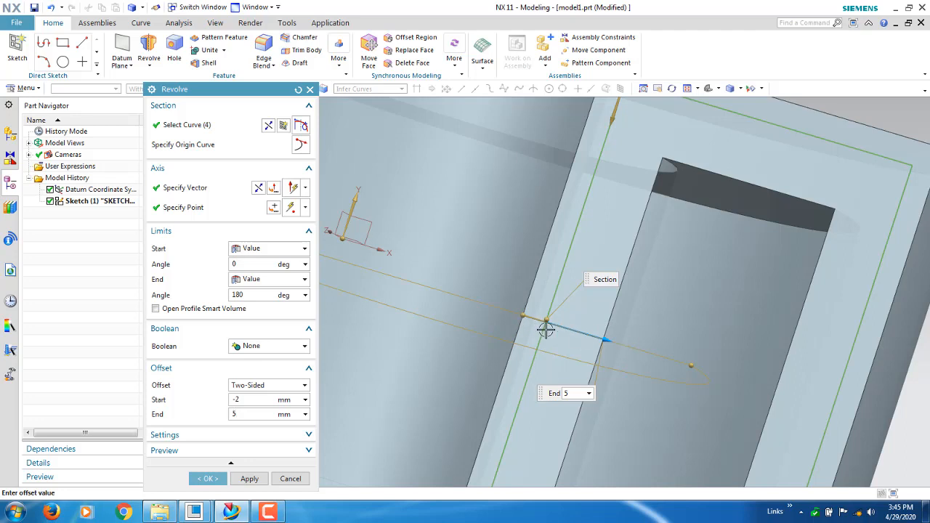
{"action": "scroll", "coordinate": [521, 327], "scroll_direction": "up", "scroll_amount": 3}
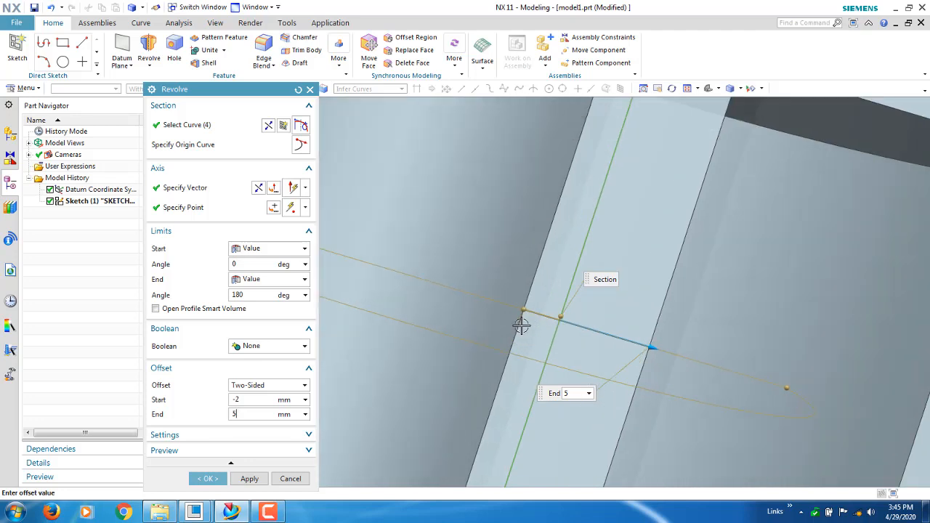
{"action": "scroll", "coordinate": [534, 304], "scroll_direction": "down", "scroll_amount": 6}
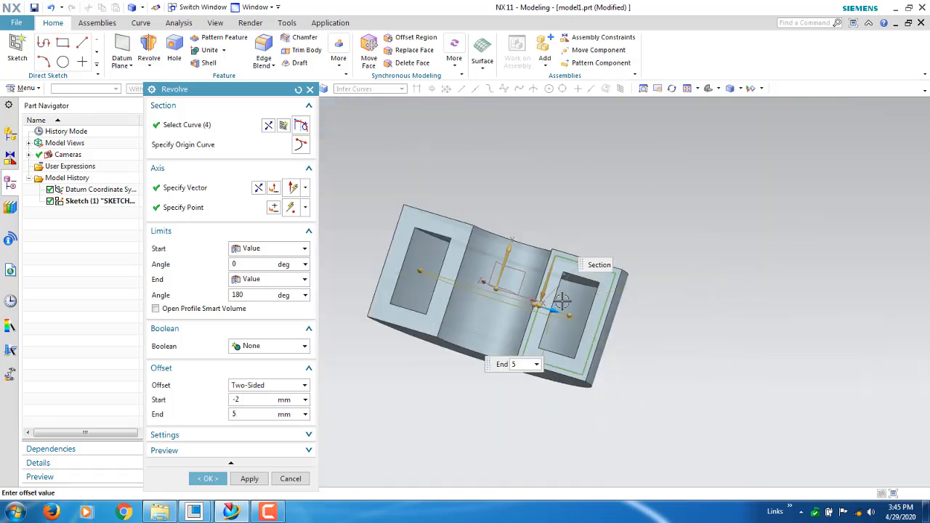
{"action": "middle_click_drag", "start_coordinate": [562, 300], "coordinate": [545, 287]}
{"action": "left_click", "coordinate": [263, 386]}
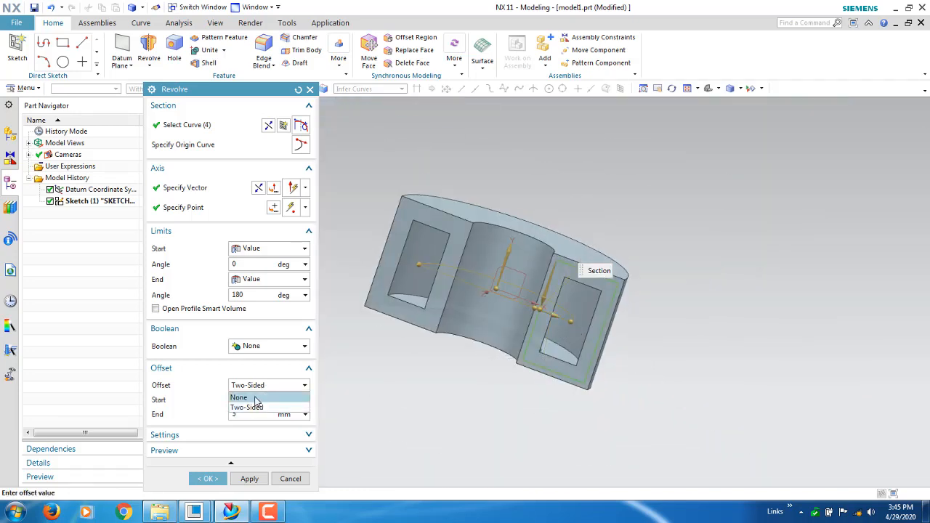
{"action": "left_click", "coordinate": [250, 398]}
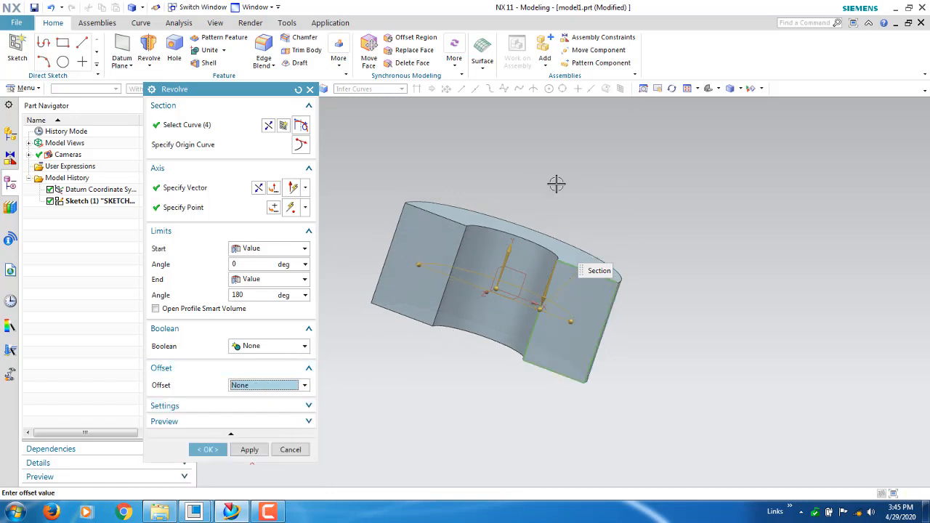
Try reversing the direction of the revolve axis vector, and flip it back
{"action": "middle_click_drag", "start_coordinate": [443, 259], "coordinate": [514, 273]}
{"action": "scroll", "coordinate": [542, 310], "scroll_direction": "down", "scroll_amount": 4}
{"action": "scroll", "coordinate": [515, 307], "scroll_direction": "up", "scroll_amount": 5}
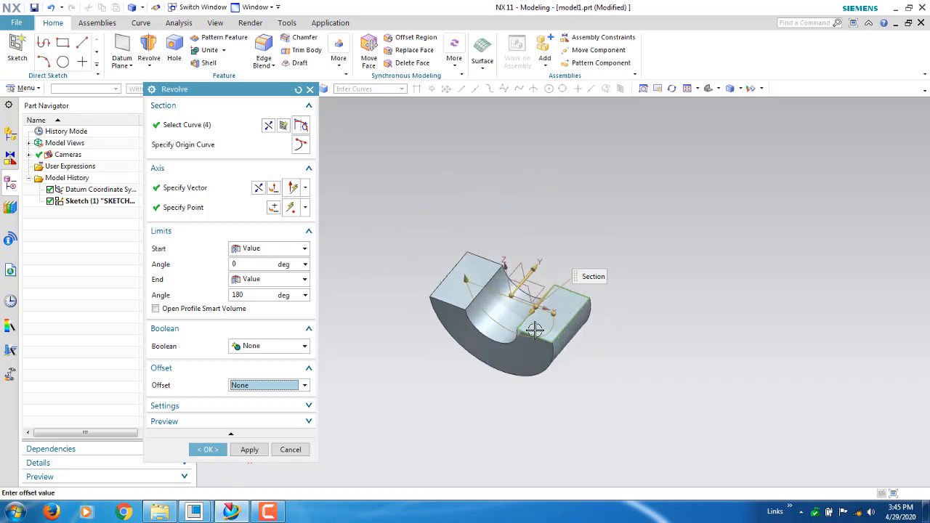
{"action": "middle_click_drag", "start_coordinate": [516, 306], "coordinate": [521, 316]}
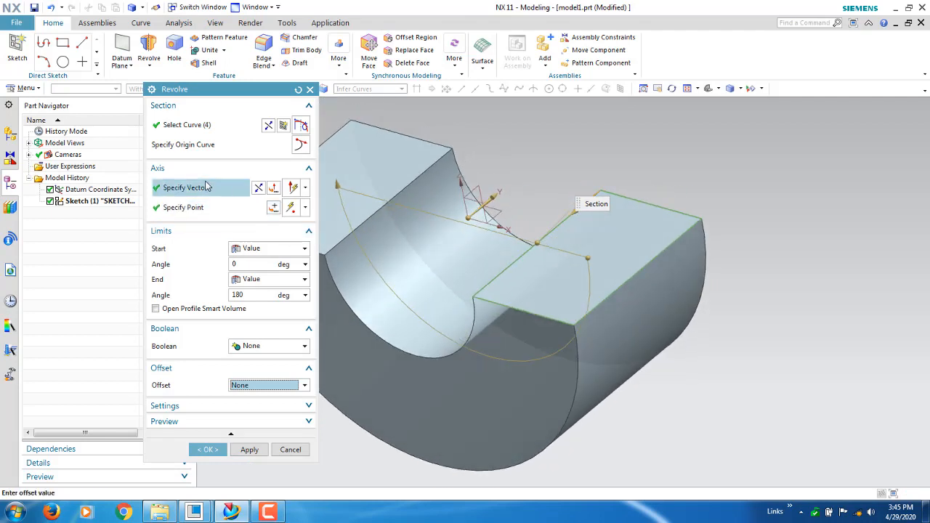
{"action": "left_click", "coordinate": [270, 189]}
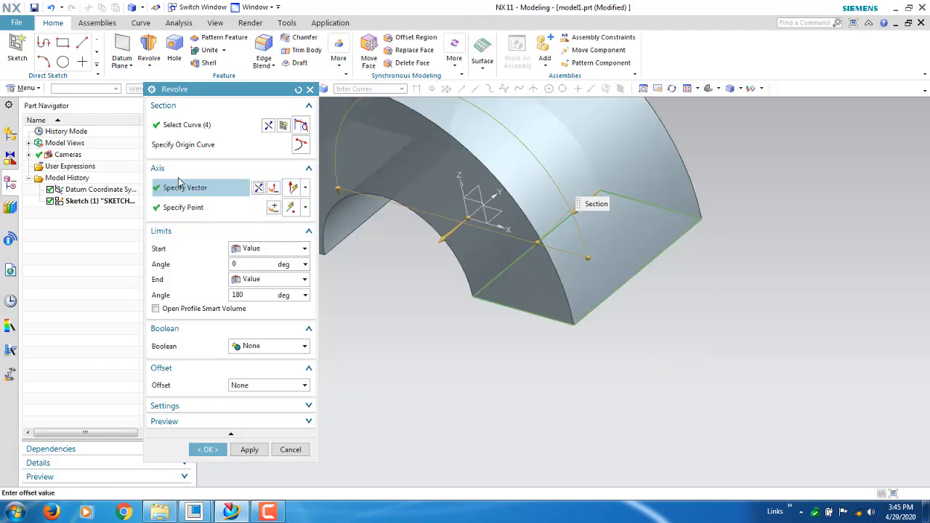
{"action": "left_click", "coordinate": [282, 188]}
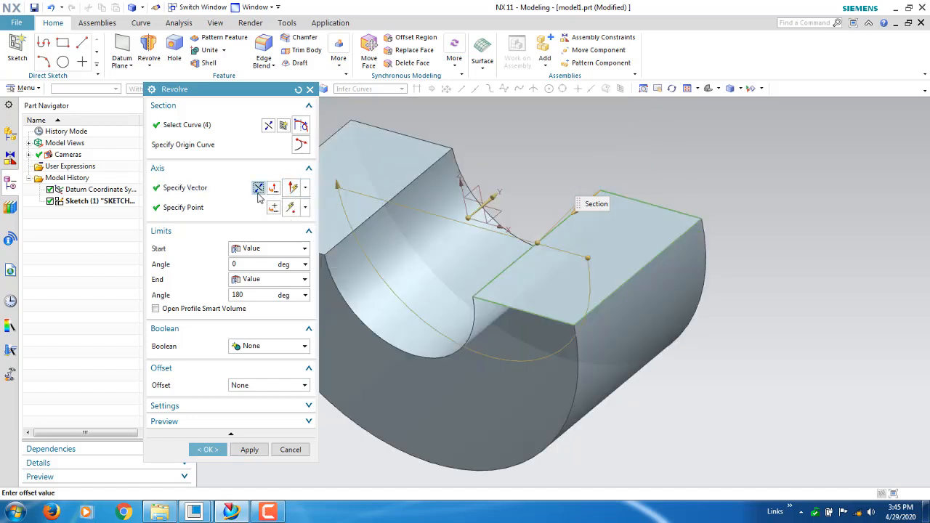
Try the Z direction as the revolve axis vector, using the inferred vector option
{"action": "left_click", "coordinate": [305, 189]}
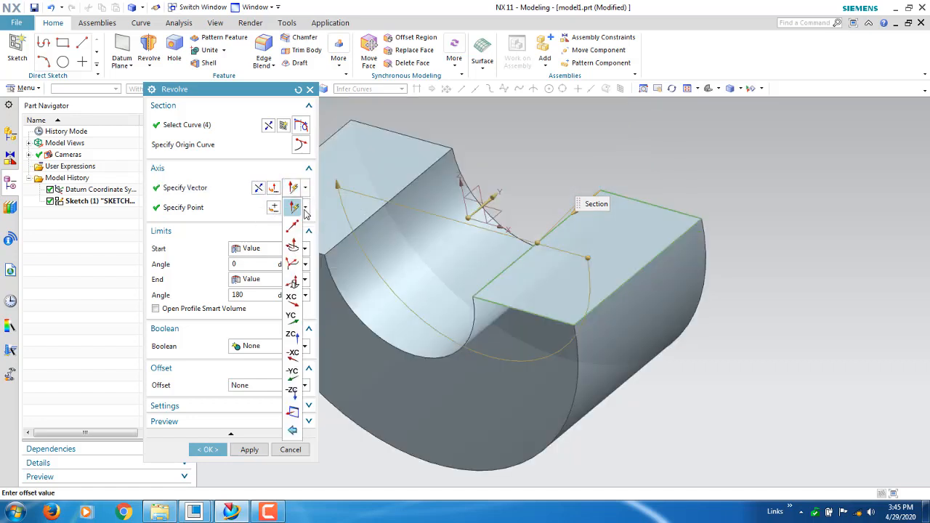
{"action": "left_click", "coordinate": [294, 212]}
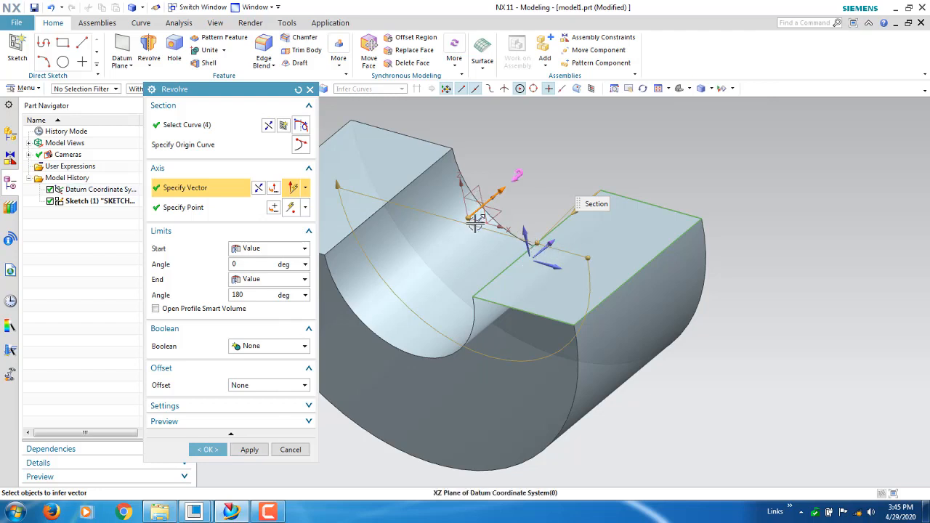
{"action": "middle_click_drag", "start_coordinate": [499, 214], "coordinate": [513, 231]}
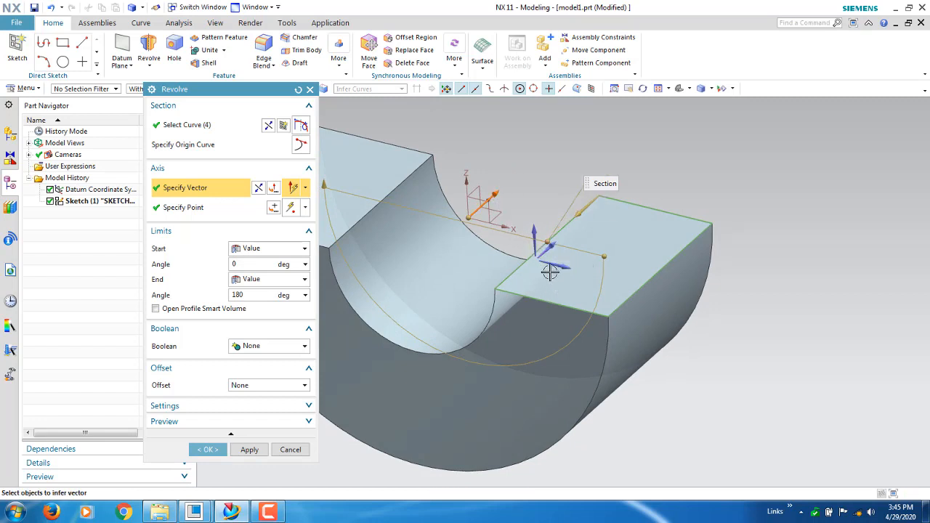
{"action": "left_click", "coordinate": [535, 231]}
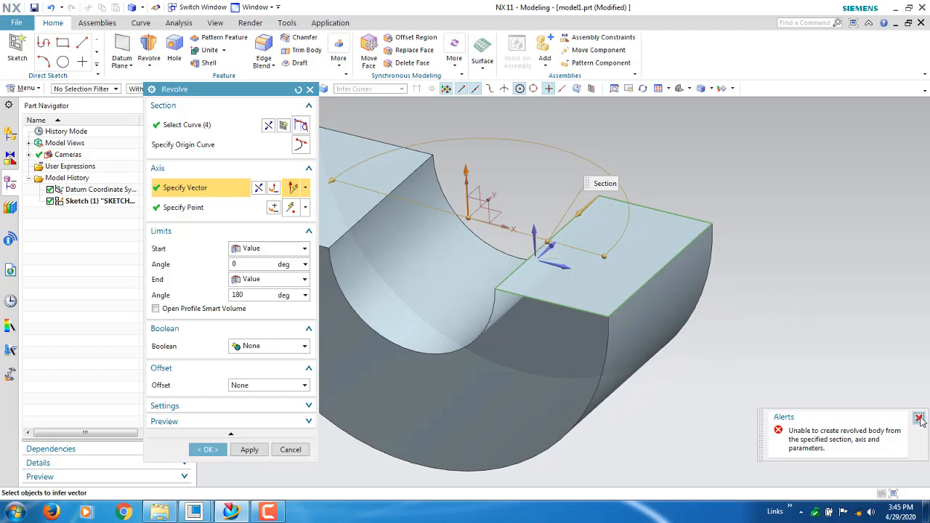
Try to create the 180-degree revolve with the X direction as its axis vector, and dismiss the message
{"action": "left_click", "coordinate": [564, 265]}
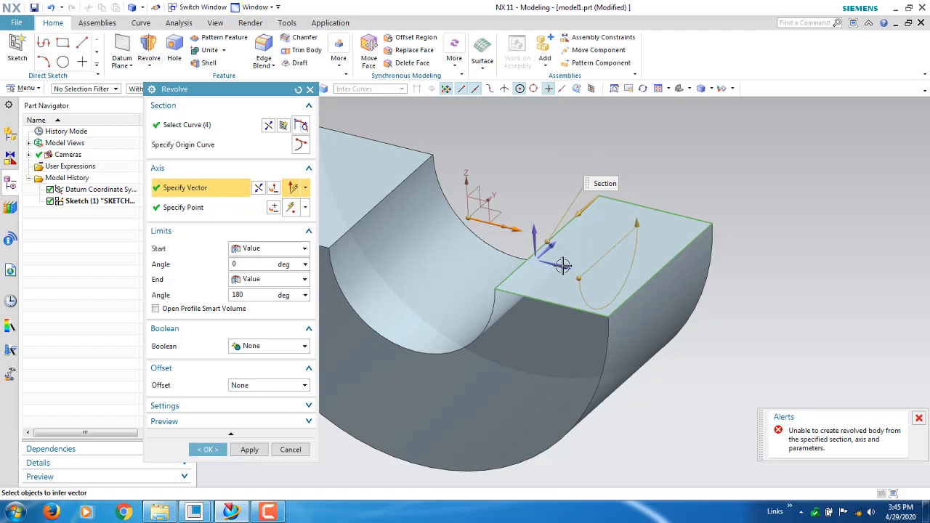
{"action": "left_click", "coordinate": [917, 414]}
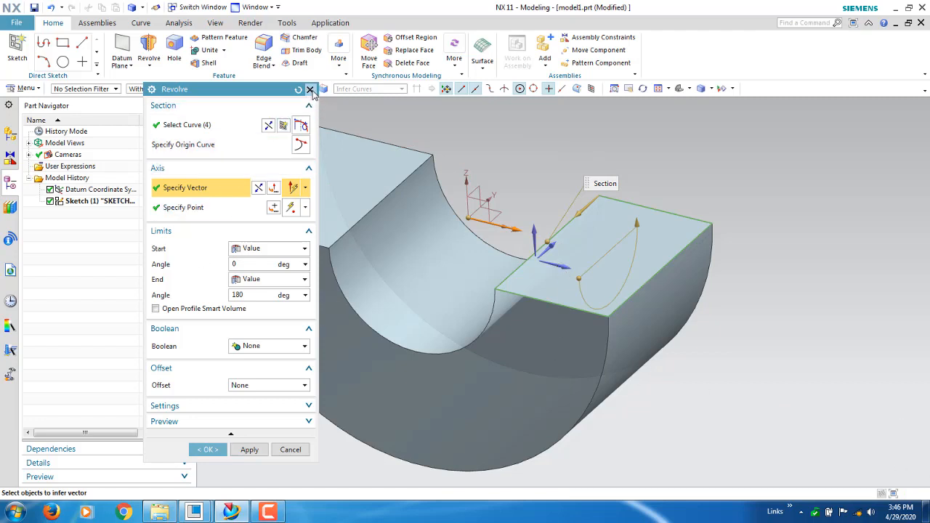
{"action": "left_click", "coordinate": [218, 449]}
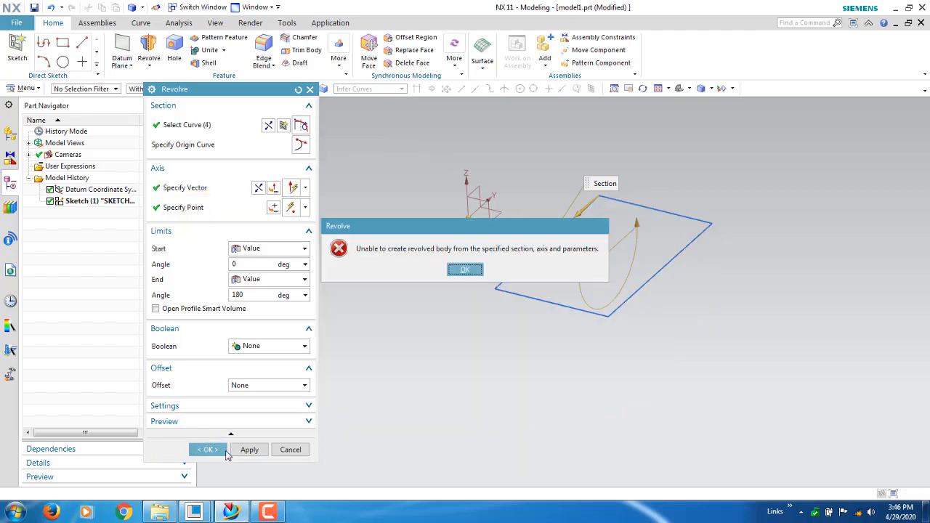
{"action": "left_click", "coordinate": [465, 269]}
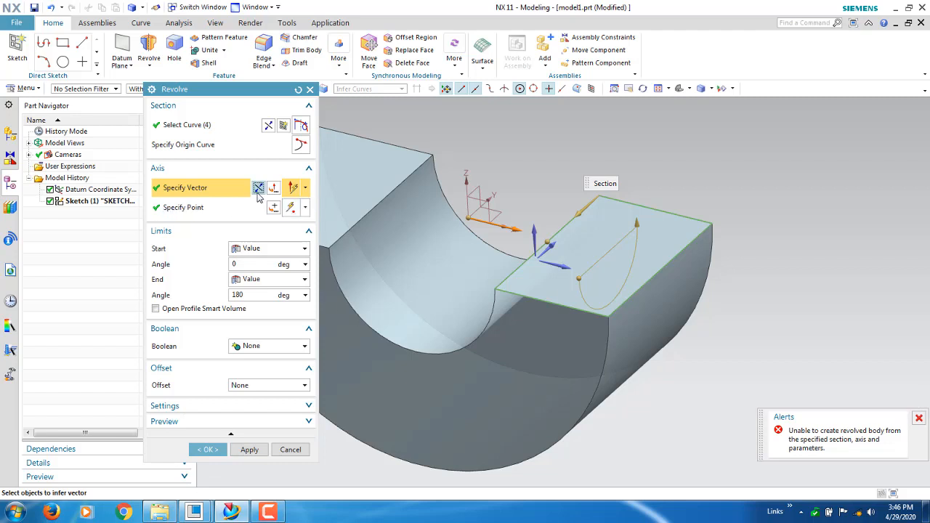
Try to create the revolve about the X direction again, and reverse its axis vector
{"action": "left_click", "coordinate": [554, 247]}
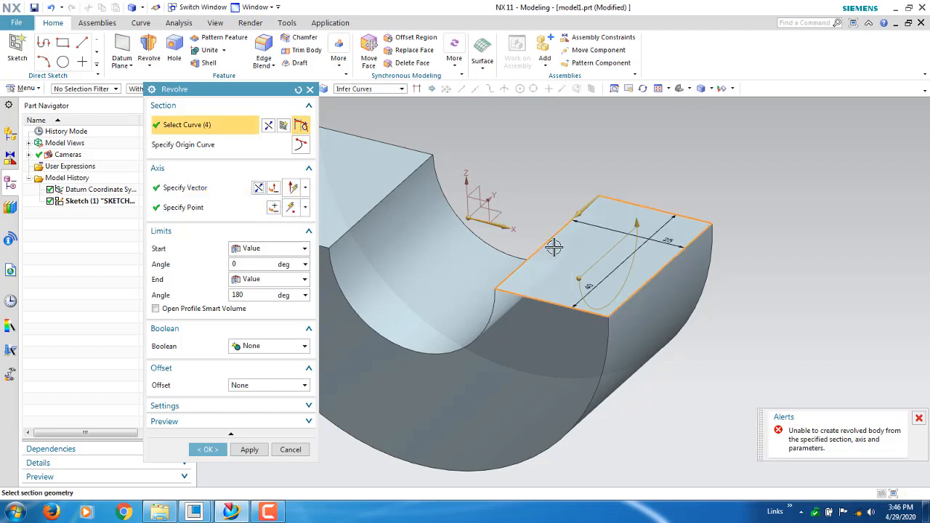
{"action": "left_click", "coordinate": [208, 449]}
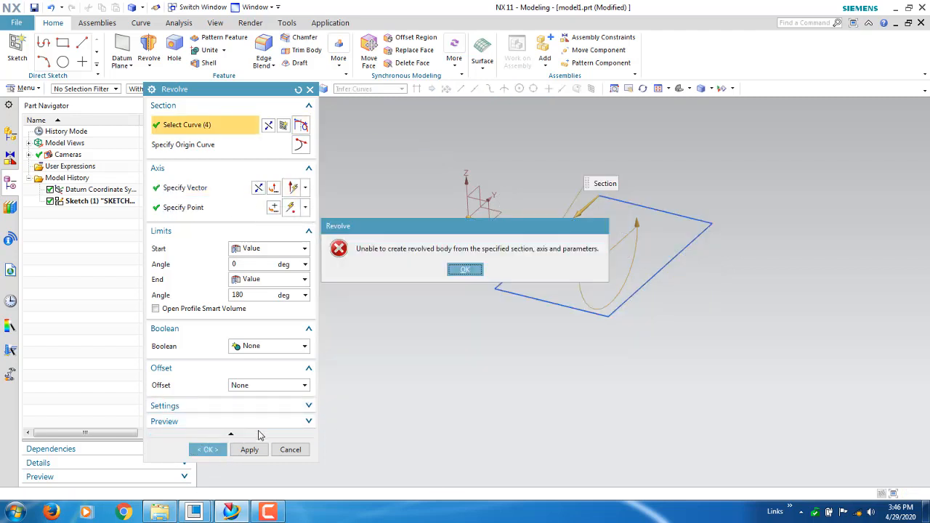
{"action": "left_click", "coordinate": [465, 270]}
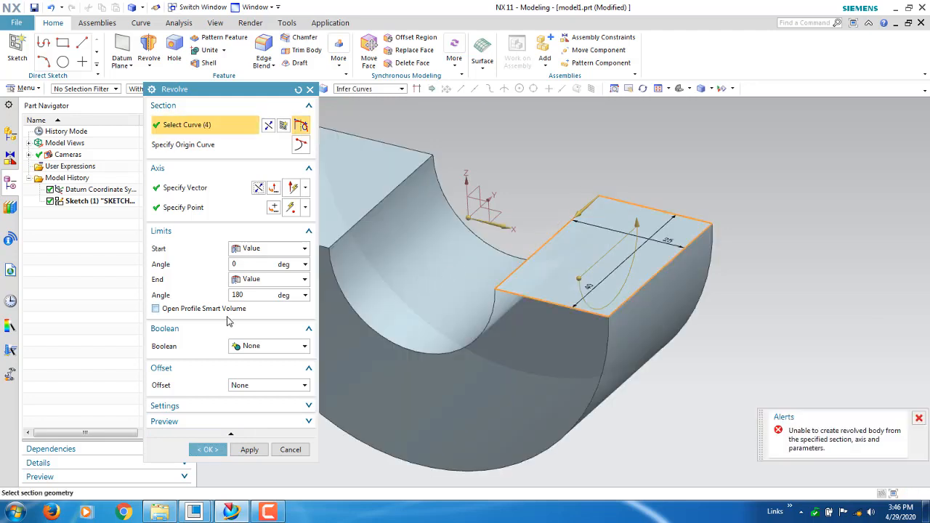
{"action": "left_click", "coordinate": [278, 189]}
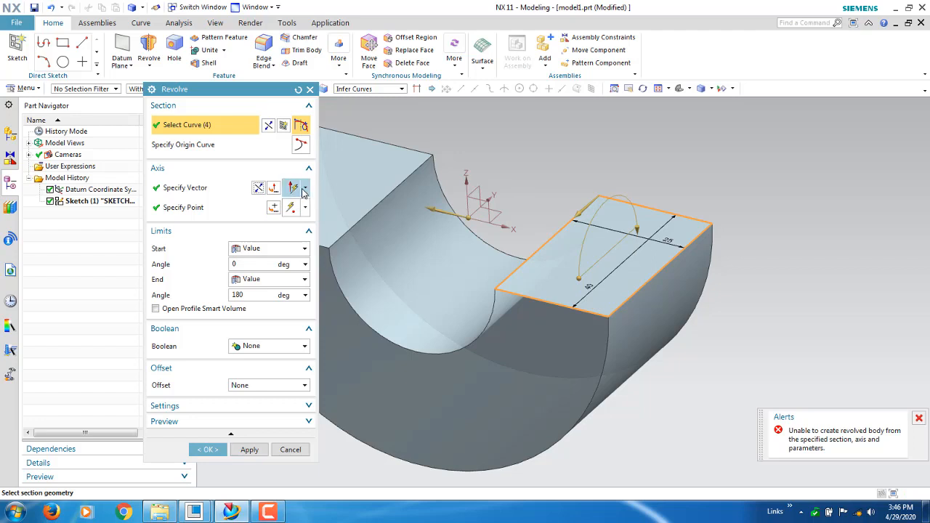
Set the axis vector to the Y direction, create the 0 to 180 degree revolve, and leave the Revolve command
{"action": "left_click", "coordinate": [305, 187]}
{"action": "left_click", "coordinate": [300, 213]}
{"action": "middle_click_drag", "start_coordinate": [508, 205], "coordinate": [480, 309]}
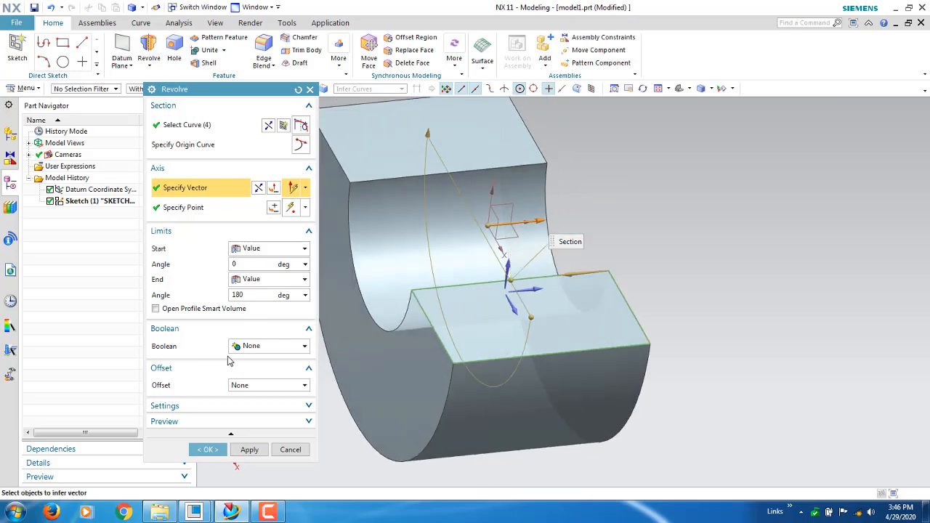
{"action": "left_click", "coordinate": [246, 451]}
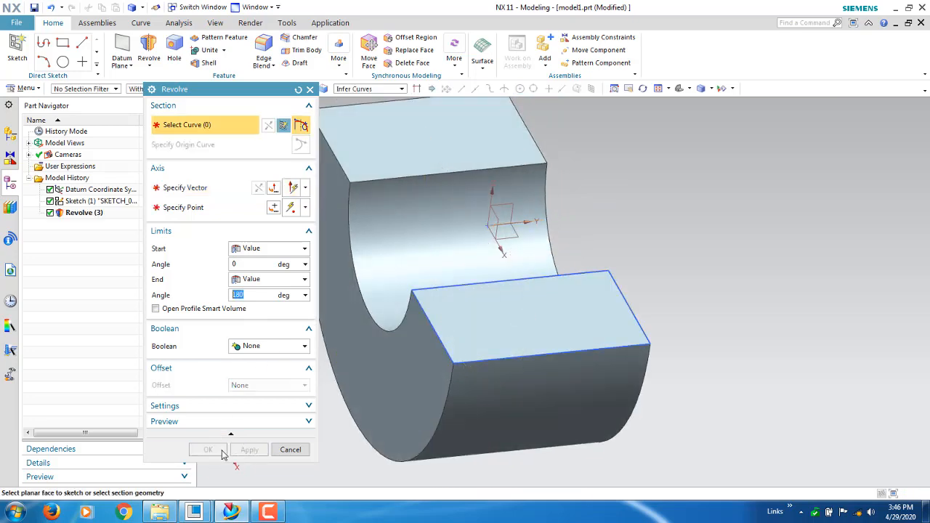
{"action": "left_click", "coordinate": [290, 450]}
Delete the revolve feature from the model history, keeping the rectangle sketch
{"action": "middle_click_drag", "start_coordinate": [248, 283], "coordinate": [268, 295]}
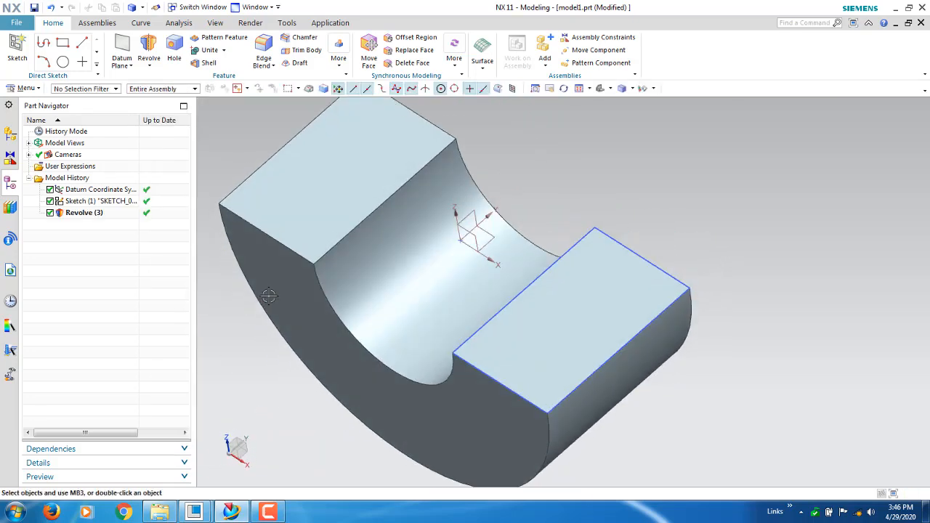
{"action": "right_click", "coordinate": [82, 213]}
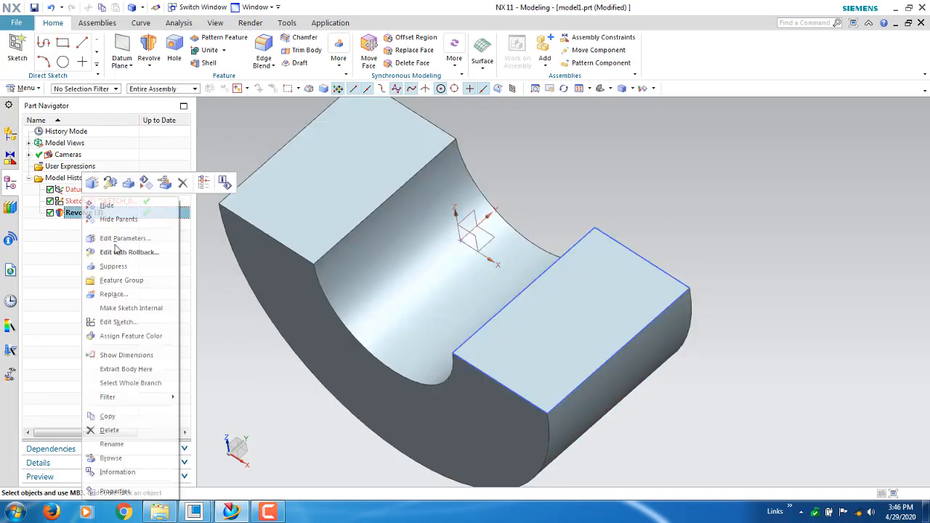
{"action": "left_click", "coordinate": [116, 430]}
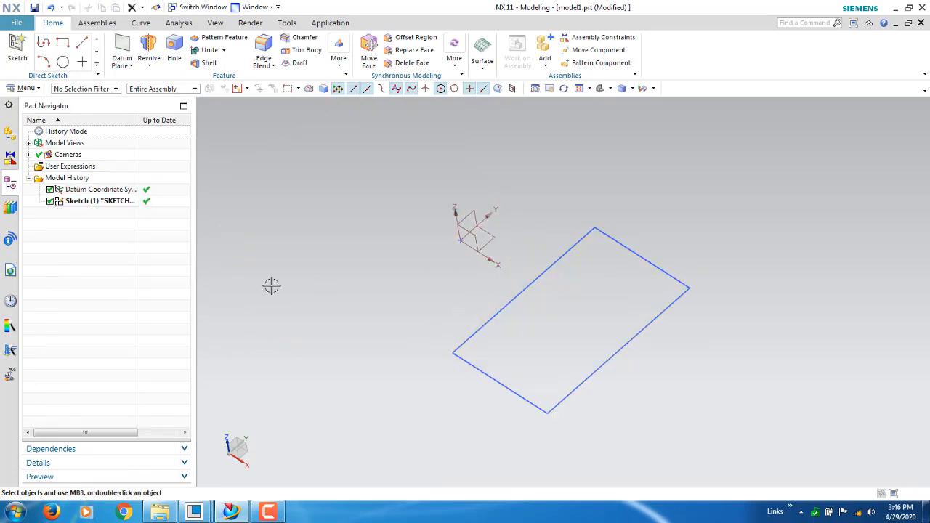
Edit the sketch to move the rectangle to about 30.3 mm beside and 18.3 mm below the origin, and finish the sketch
{"action": "right_click", "coordinate": [68, 202]}
{"action": "left_click", "coordinate": [145, 218]}
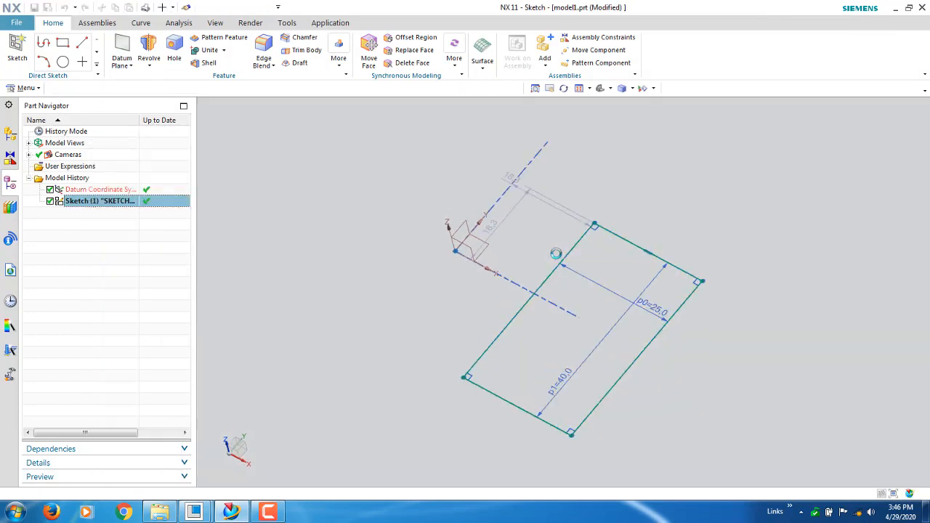
{"action": "scroll", "coordinate": [434, 296], "scroll_direction": "up", "scroll_amount": 3}
{"action": "scroll", "coordinate": [534, 274], "scroll_direction": "down", "scroll_amount": 5}
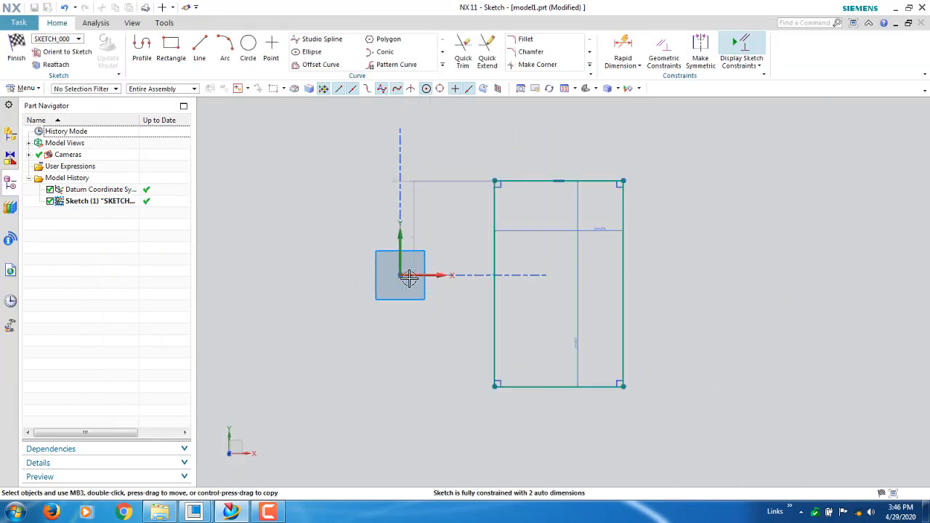
{"action": "mouse_move", "coordinate": [504, 211]}
{"action": "left_mouse_down"}
{"action": "mouse_move", "coordinate": [504, 278]}
{"action": "mouse_move", "coordinate": [525, 319]}
{"action": "mouse_move", "coordinate": [538, 314]}
{"action": "mouse_move", "coordinate": [540, 335]}
{"action": "left_mouse_up"}
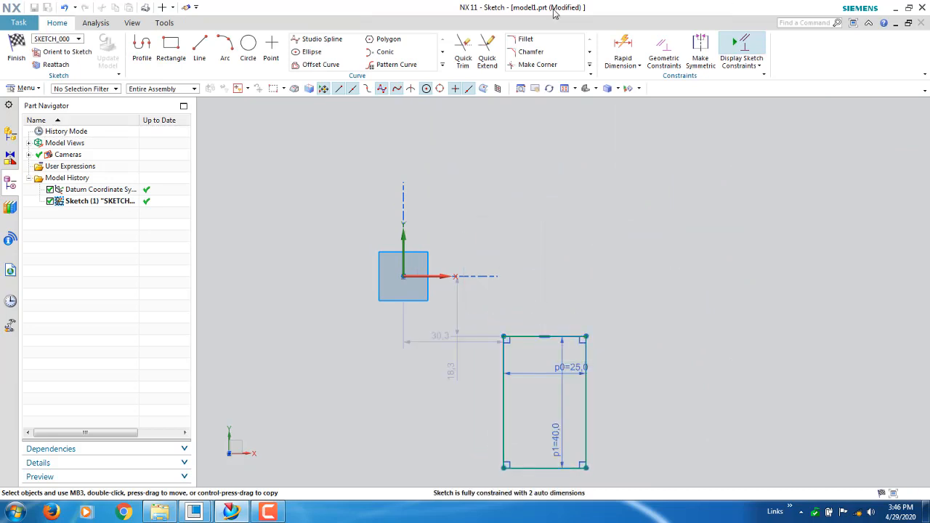
{"action": "left_click", "coordinate": [8, 56]}
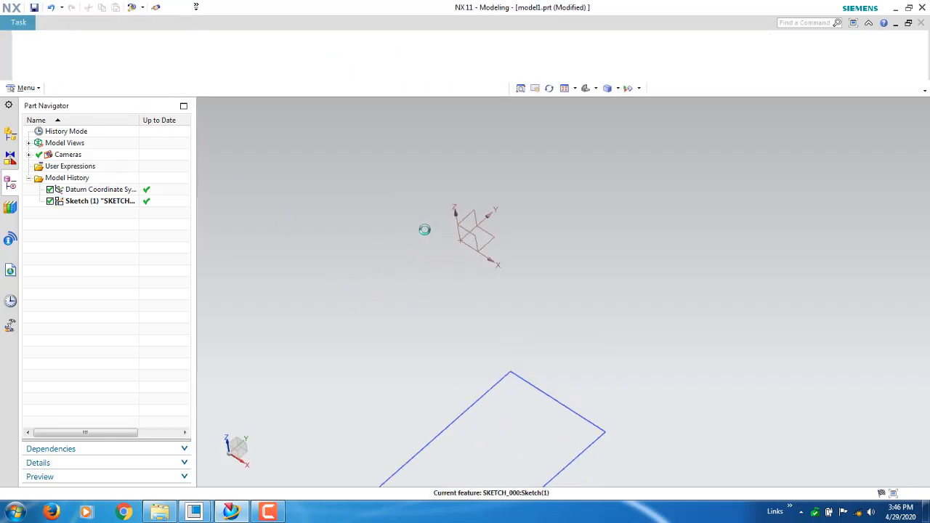
Start a Revolve with the repositioned rectangle's four curves as the section
{"action": "middle_click_drag", "start_coordinate": [503, 257], "coordinate": [518, 276]}
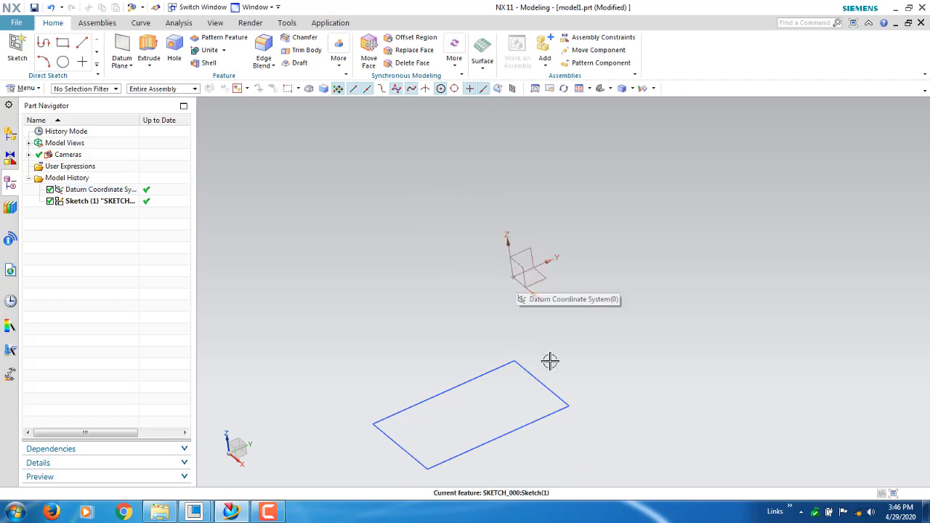
{"action": "middle_click_drag", "start_coordinate": [550, 361], "coordinate": [530, 384]}
{"action": "scroll", "coordinate": [513, 338], "scroll_direction": "down", "scroll_amount": 3}
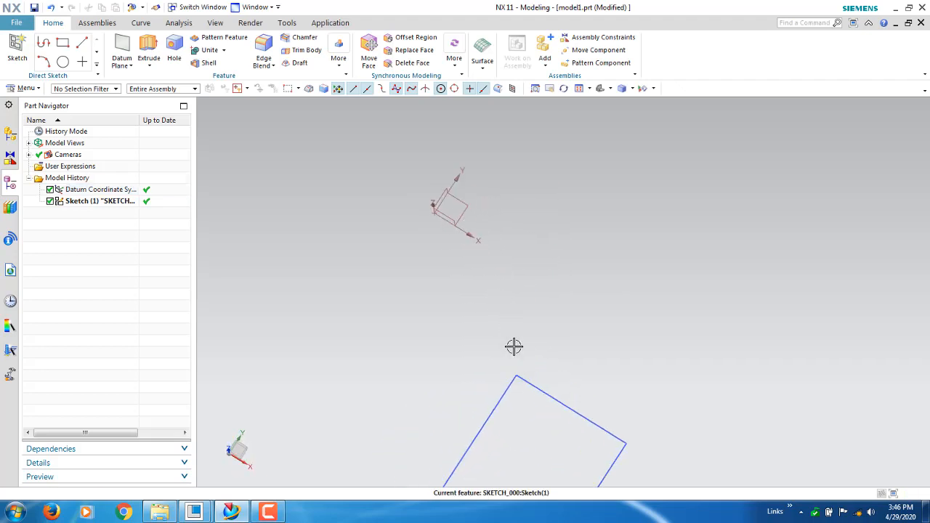
{"action": "scroll", "coordinate": [558, 421], "scroll_direction": "up", "scroll_amount": 1}
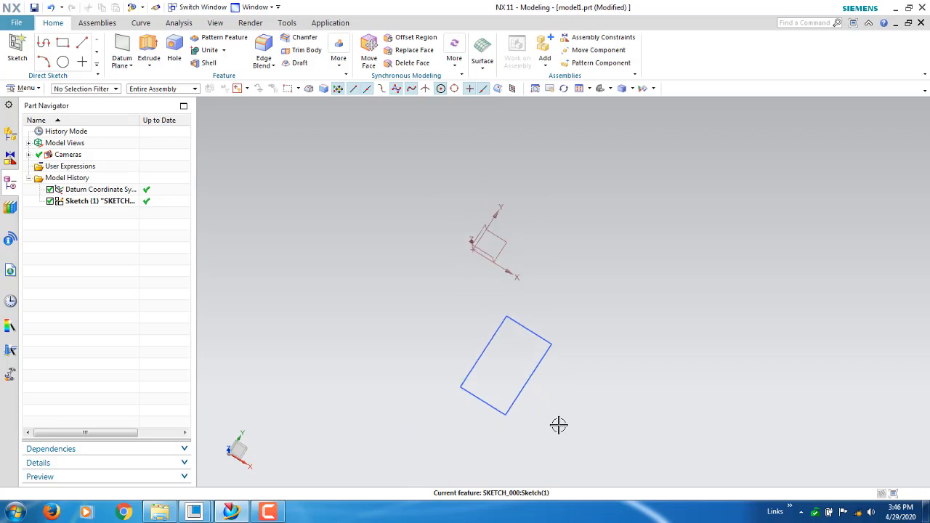
{"action": "left_click", "coordinate": [149, 65]}
{"action": "left_click", "coordinate": [164, 94]}
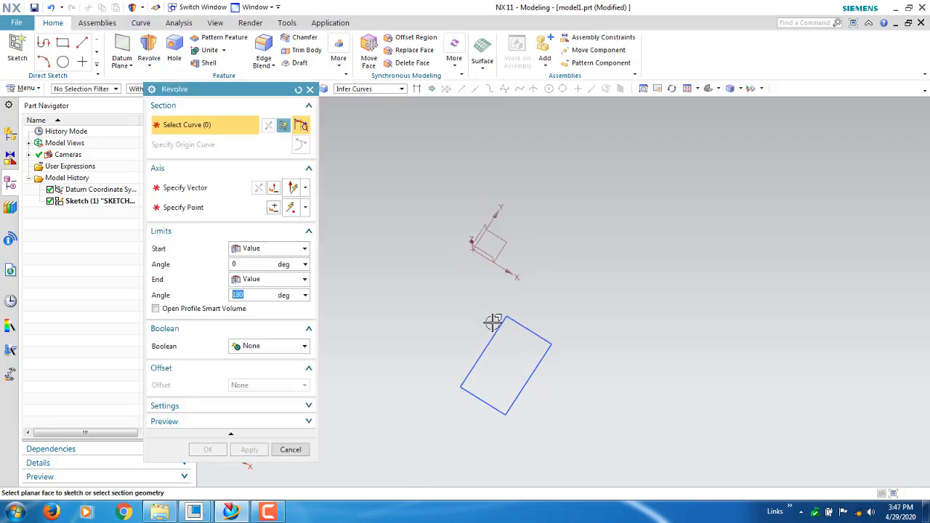
{"action": "left_click", "coordinate": [528, 329]}
{"action": "middle_click_drag", "start_coordinate": [475, 386], "coordinate": [447, 367]}
Specify the datum origin as the revolve axis point and the Y direction as the axis vector
{"action": "left_click", "coordinate": [179, 190]}
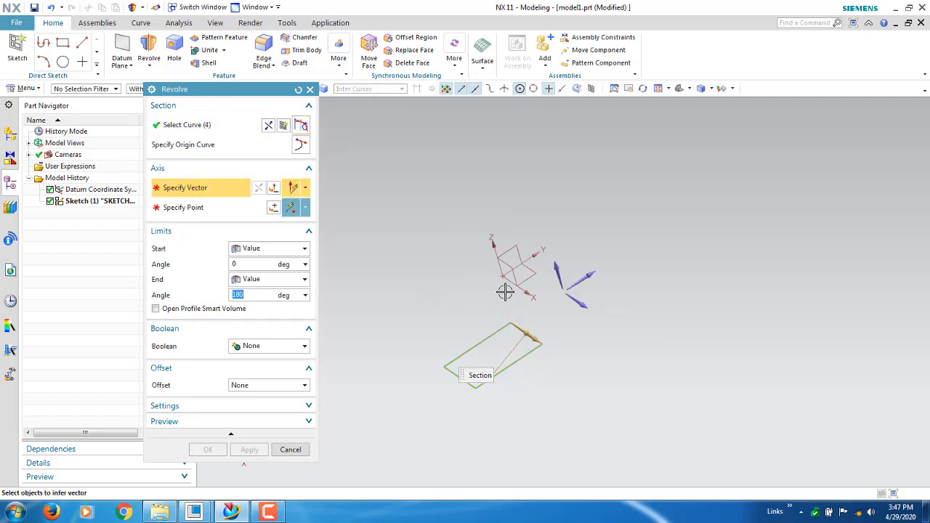
{"action": "left_click", "coordinate": [183, 207]}
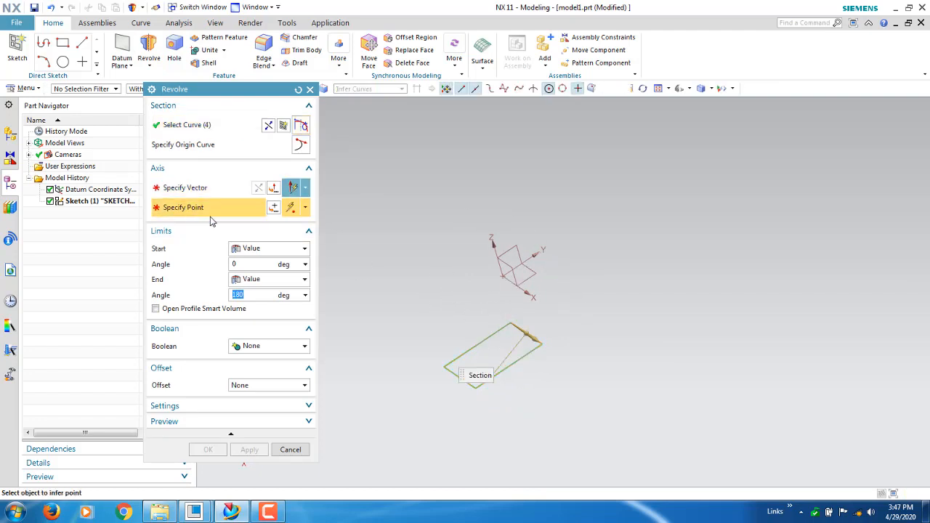
{"action": "left_click", "coordinate": [503, 276]}
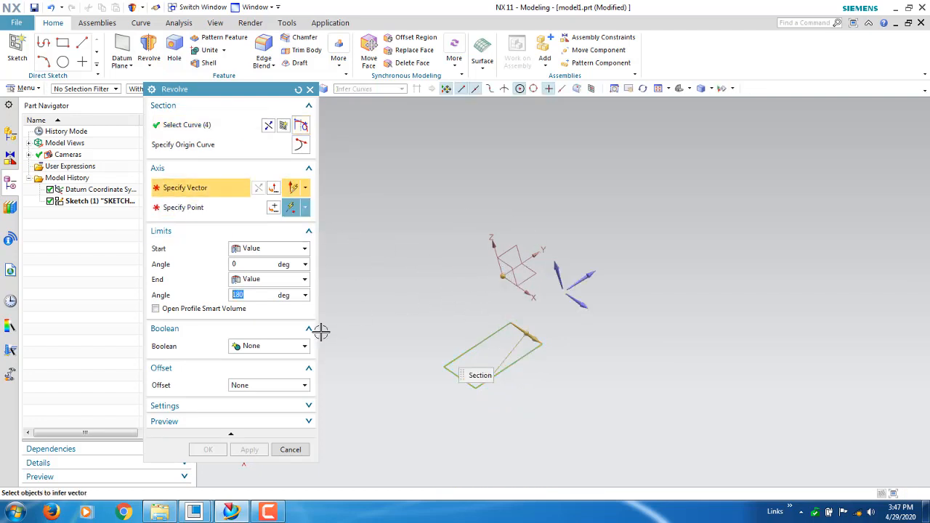
{"action": "left_click", "coordinate": [191, 208]}
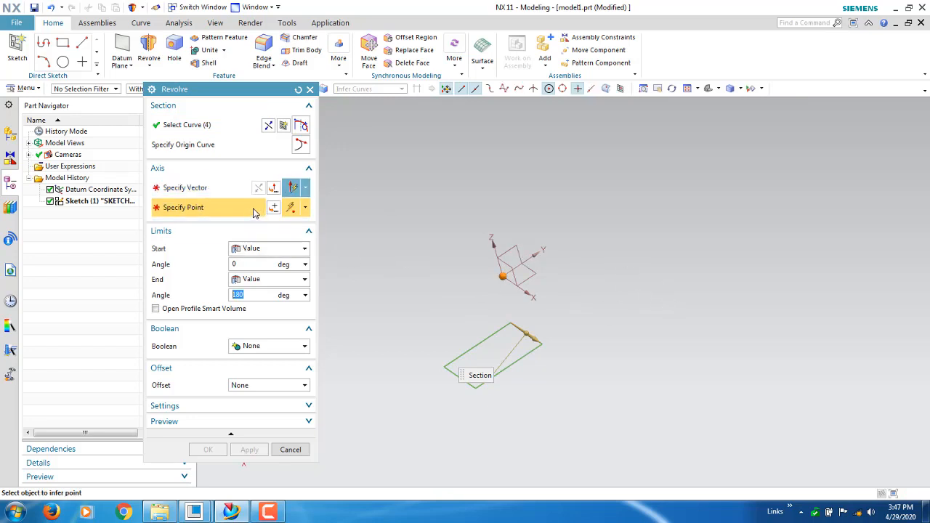
{"action": "left_click", "coordinate": [224, 190]}
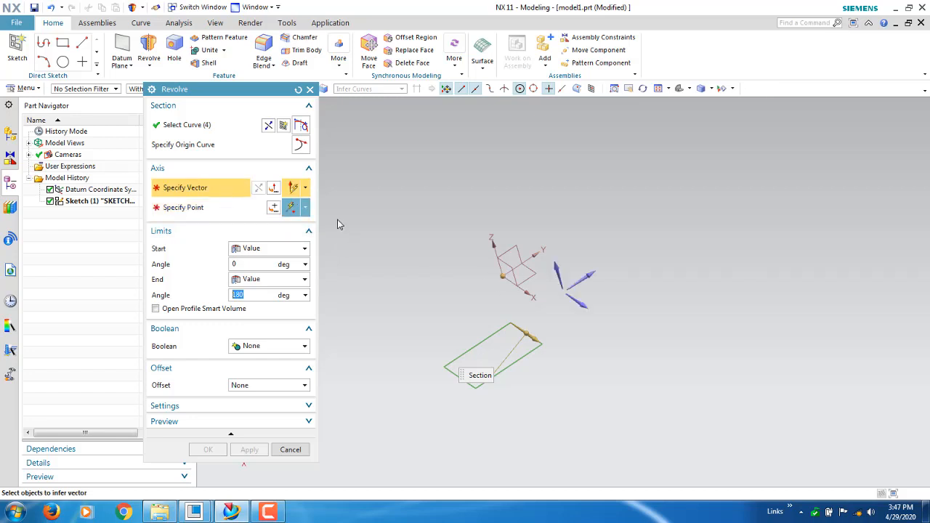
{"action": "left_click", "coordinate": [590, 273]}
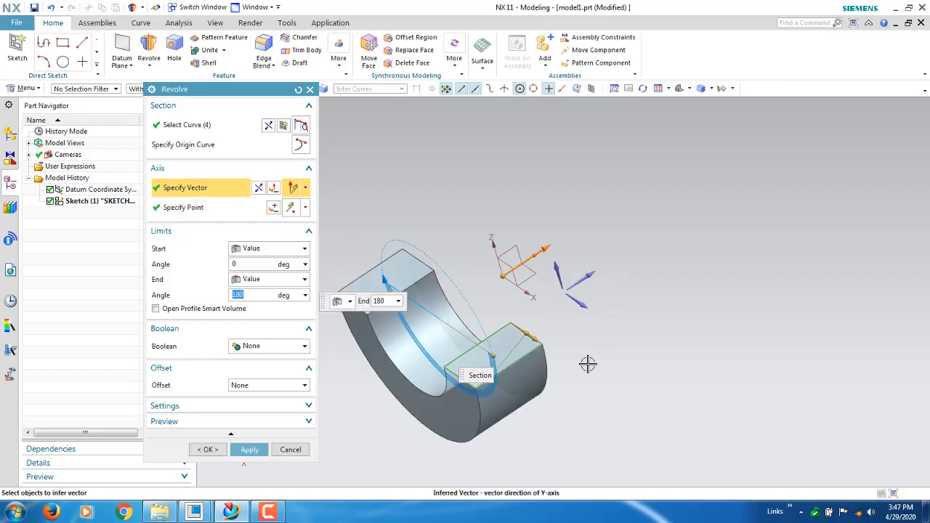
{"action": "middle_click_drag", "start_coordinate": [620, 369], "coordinate": [595, 356]}
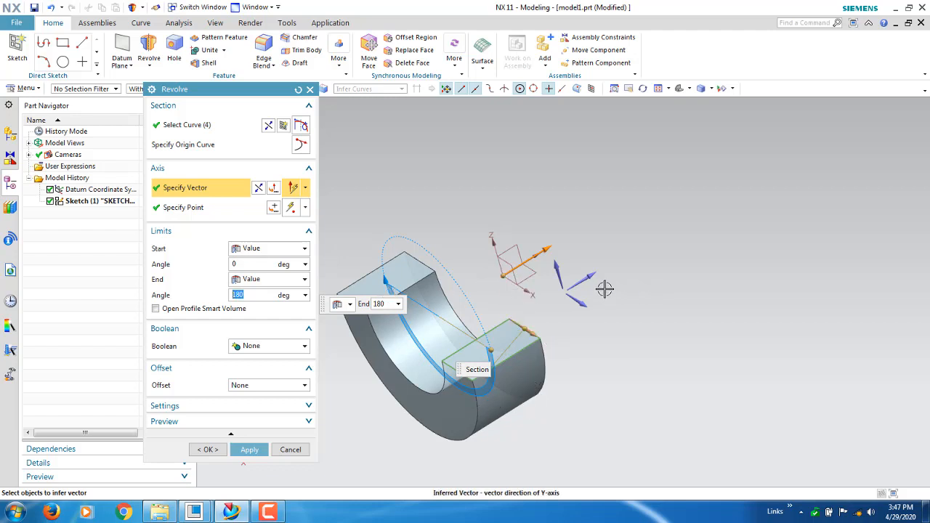
Try the X and Z directions as the axis vector through the origin, ending on the X direction
{"action": "left_click", "coordinate": [578, 301]}
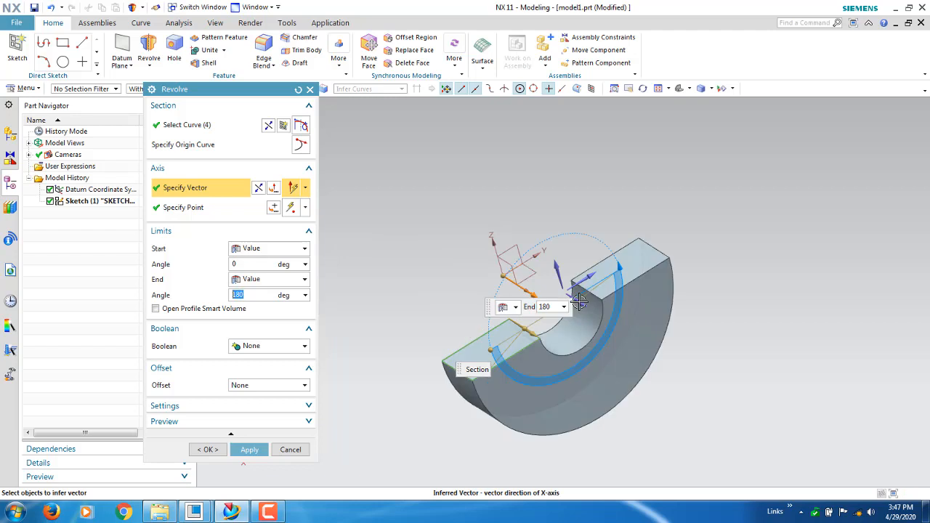
{"action": "mouse_move", "coordinate": [532, 338]}
{"action": "middle_mouse_down"}
{"action": "mouse_move", "coordinate": [540, 342]}
{"action": "mouse_move", "coordinate": [537, 331]}
{"action": "middle_mouse_up"}
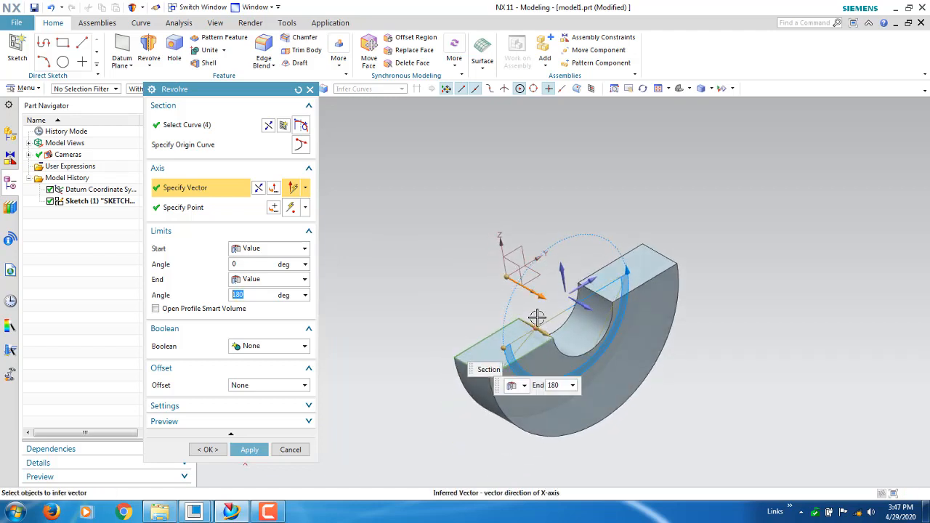
{"action": "left_click", "coordinate": [566, 273]}
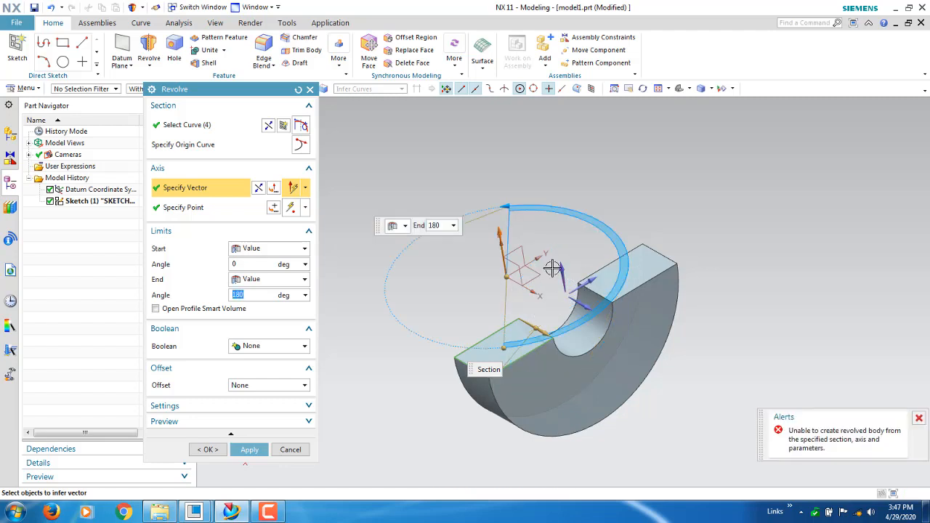
{"action": "left_click", "coordinate": [584, 303]}
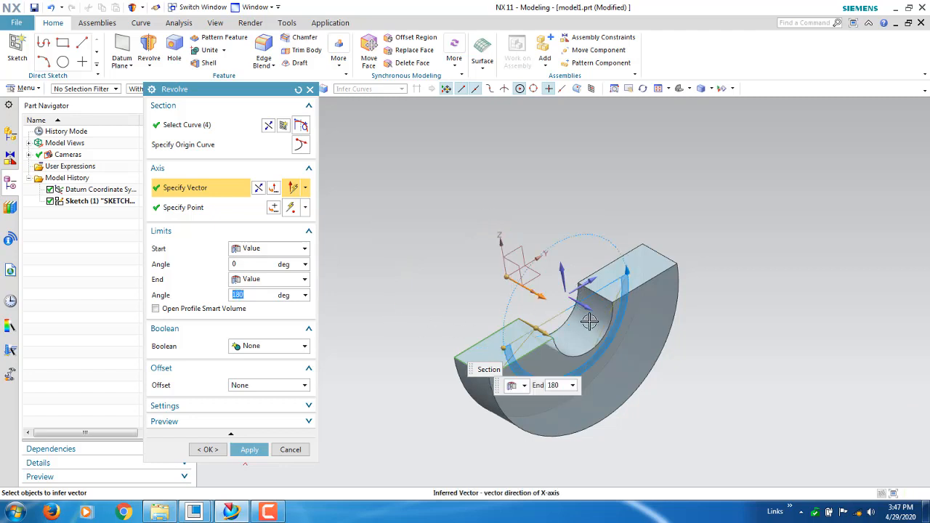
Return the axis vector to the Y direction, examine the preview, and cancel the Revolve command
{"action": "left_click", "coordinate": [597, 275]}
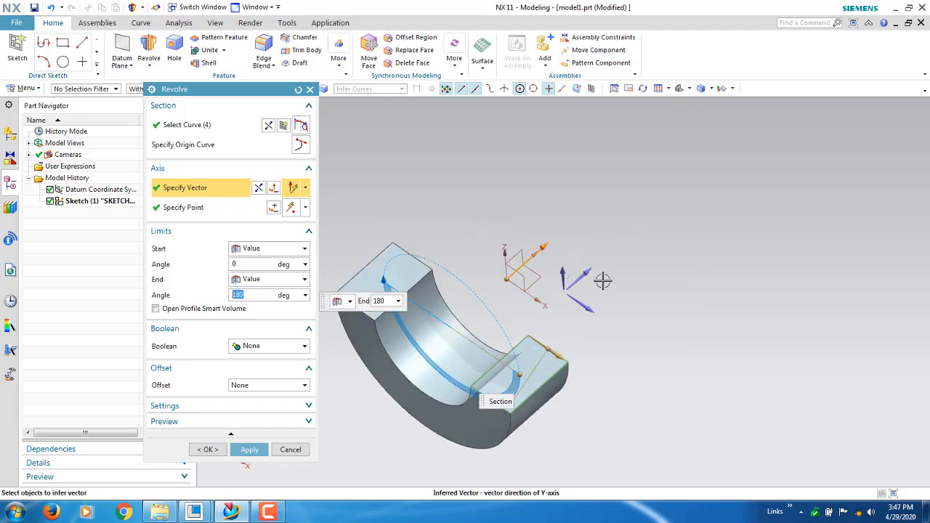
{"action": "middle_click_drag", "start_coordinate": [603, 281], "coordinate": [557, 337]}
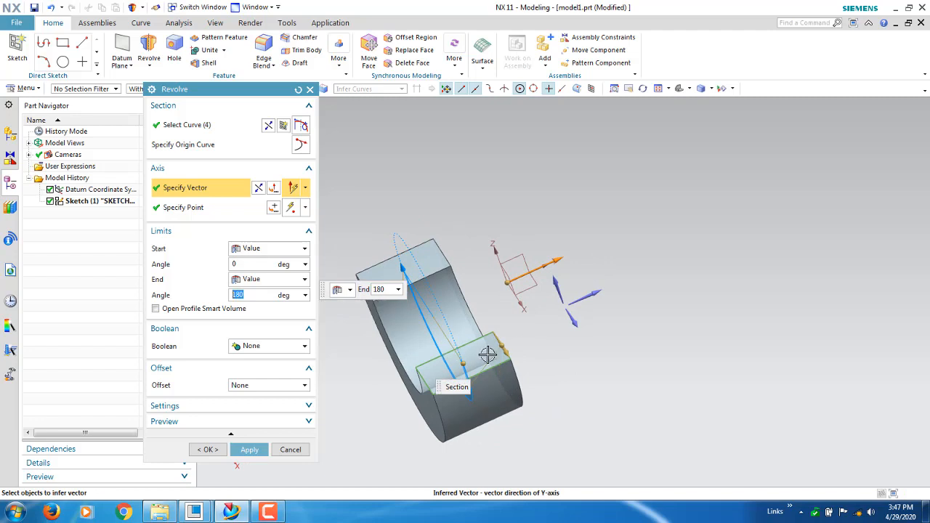
{"action": "middle_click_drag", "start_coordinate": [488, 354], "coordinate": [527, 354]}
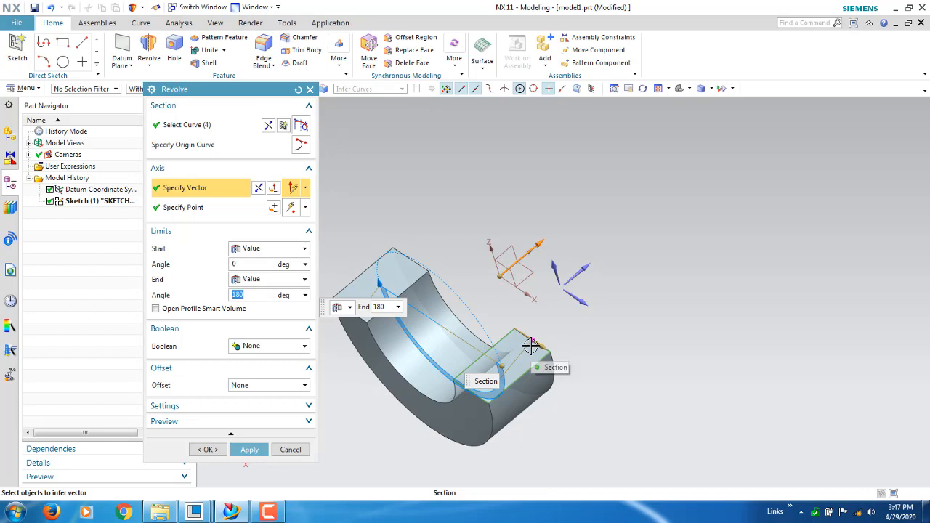
{"action": "left_click", "coordinate": [305, 188]}
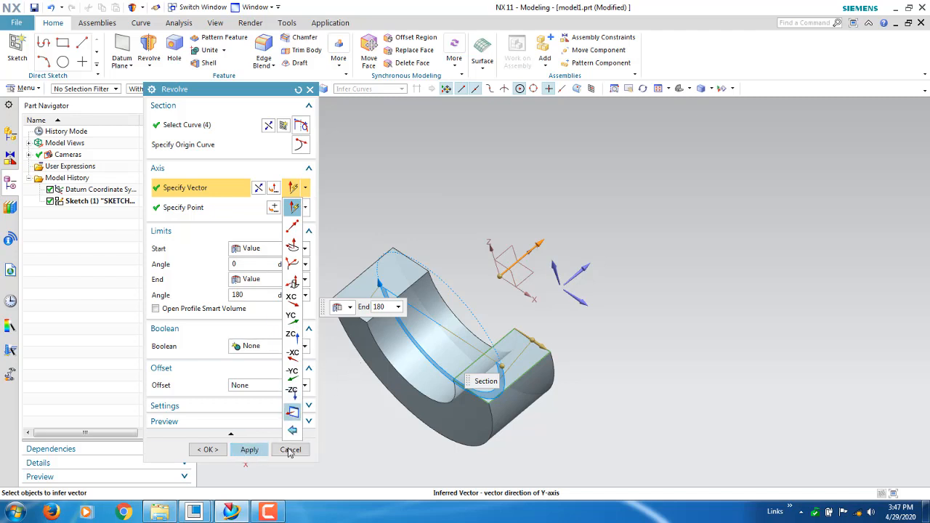
{"action": "left_click", "coordinate": [282, 452]}
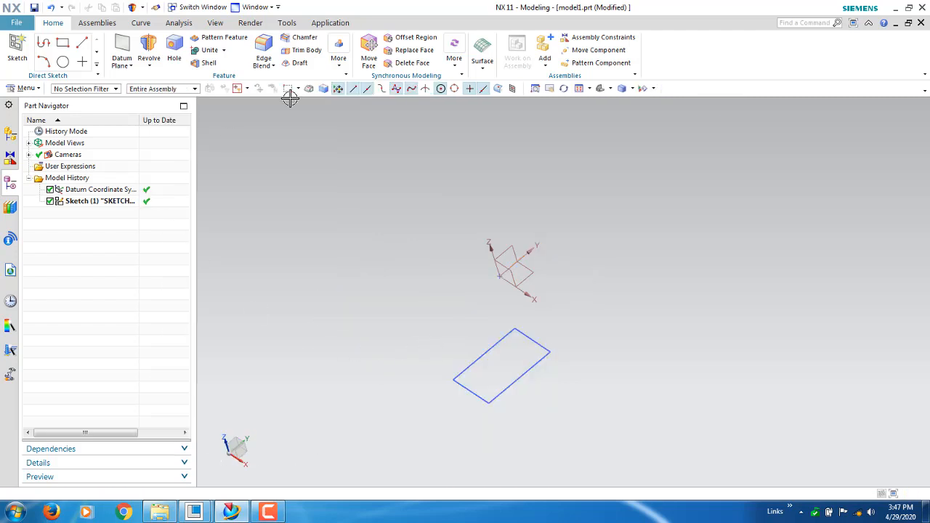
Set up a new Revolve of the rectangle with the Y direction as axis vector and the datum origin as axis point
{"action": "left_click", "coordinate": [149, 65]}
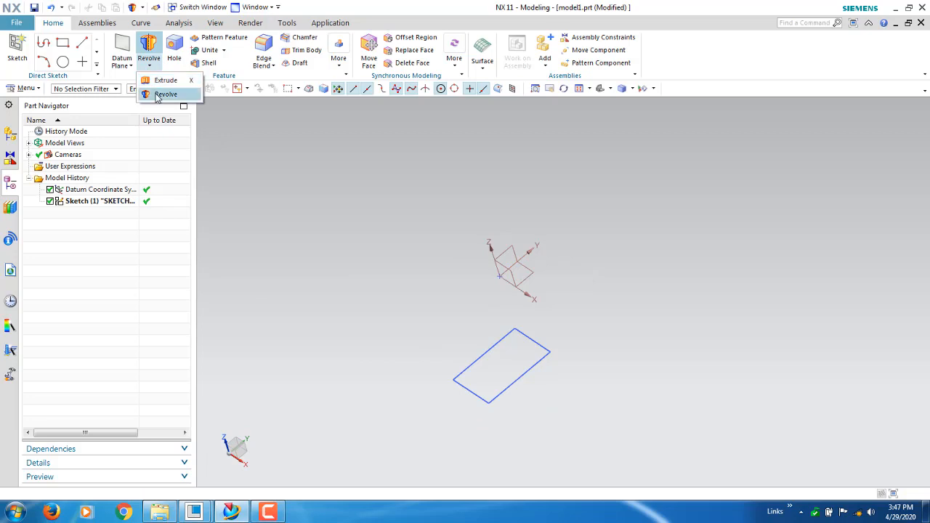
{"action": "left_click", "coordinate": [165, 95]}
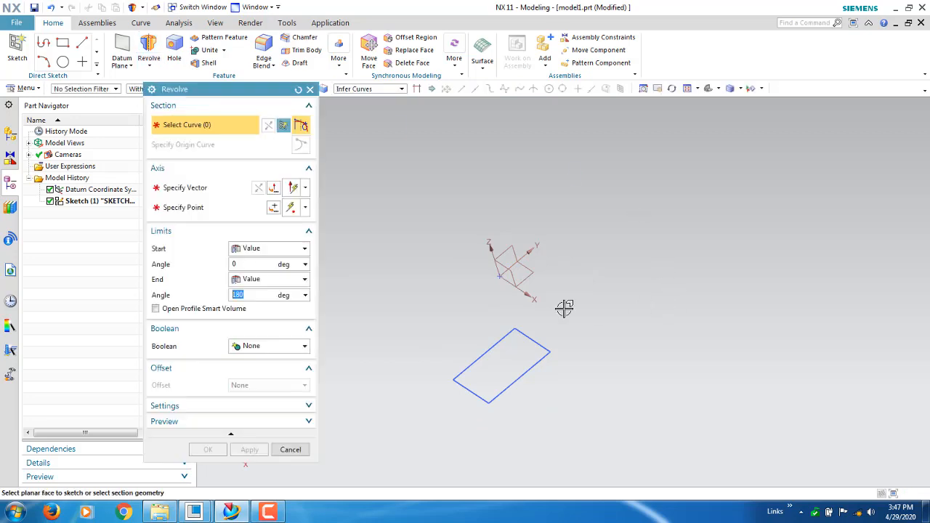
{"action": "left_click", "coordinate": [501, 395]}
{"action": "left_click", "coordinate": [218, 188]}
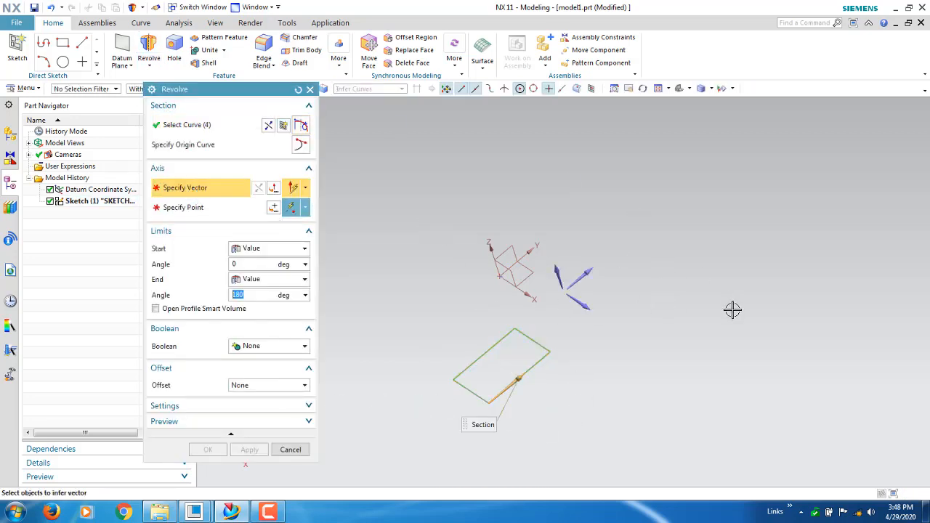
{"action": "left_click", "coordinate": [589, 270]}
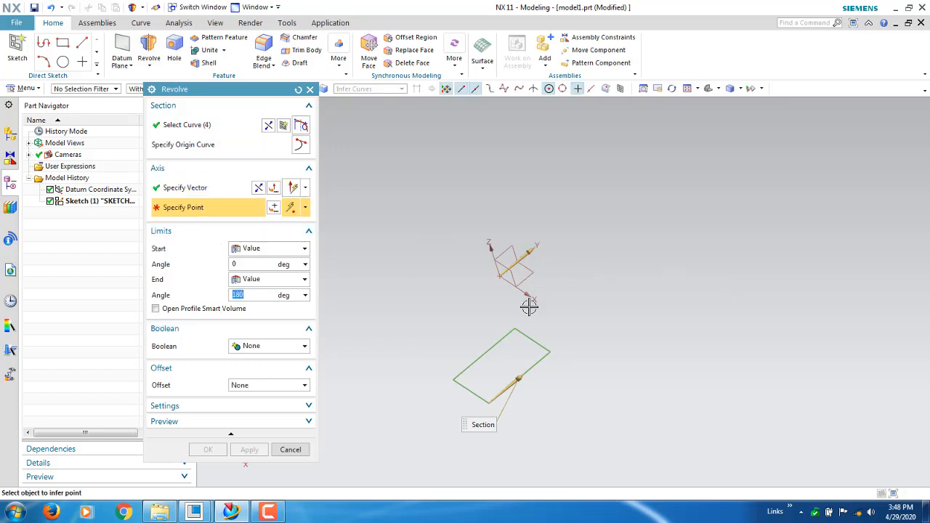
{"action": "left_click", "coordinate": [498, 275]}
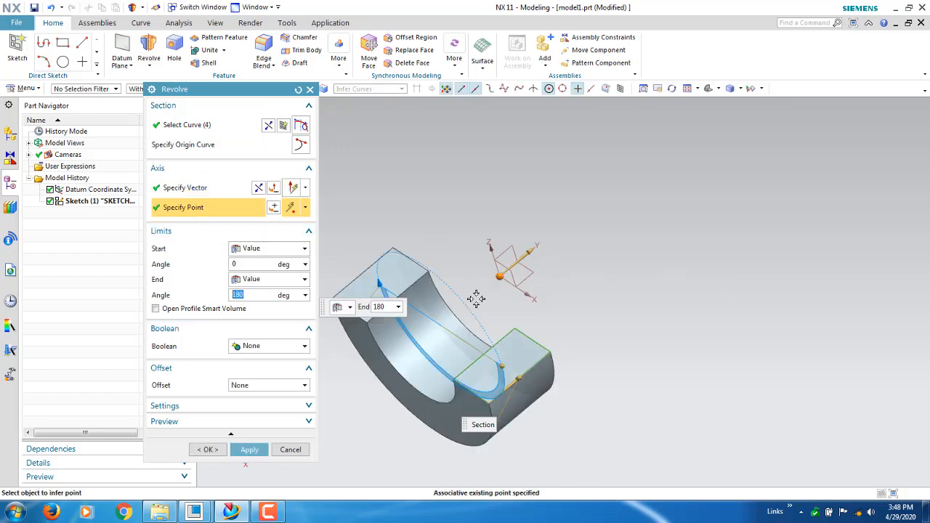
{"action": "middle_click_drag", "start_coordinate": [524, 305], "coordinate": [561, 308]}
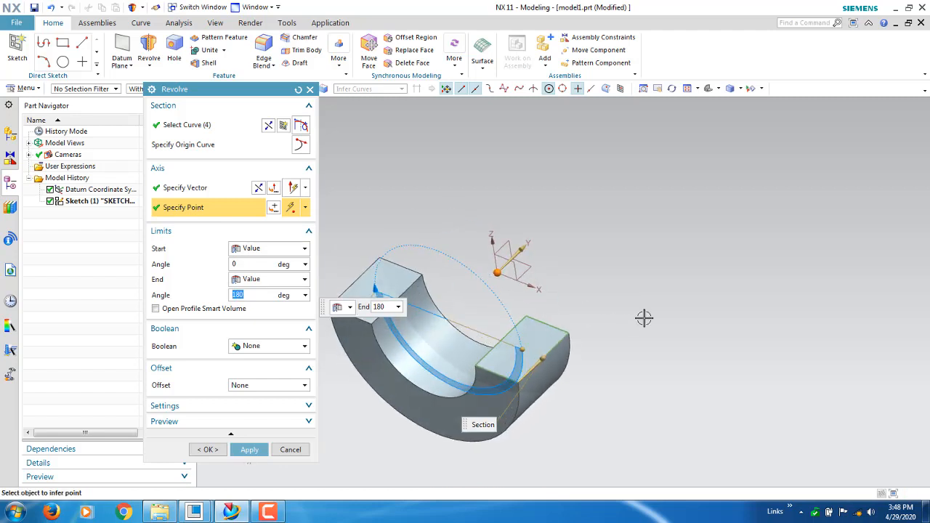
{"action": "scroll", "coordinate": [700, 294], "scroll_direction": "up", "scroll_amount": 2}
{"action": "scroll", "coordinate": [700, 294], "scroll_direction": "down", "scroll_amount": 5}
{"action": "scroll", "coordinate": [636, 299], "scroll_direction": "up", "scroll_amount": 3}
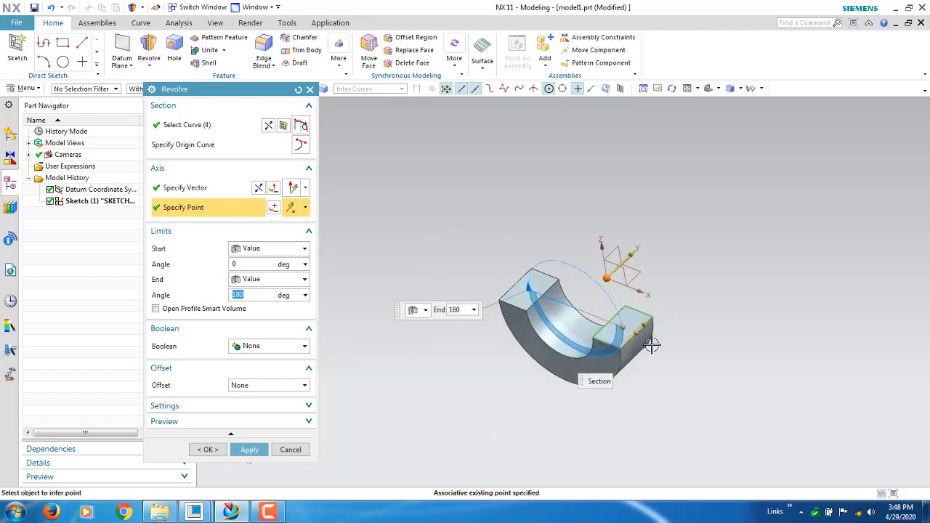
{"action": "scroll", "coordinate": [658, 361], "scroll_direction": "up", "scroll_amount": 2}
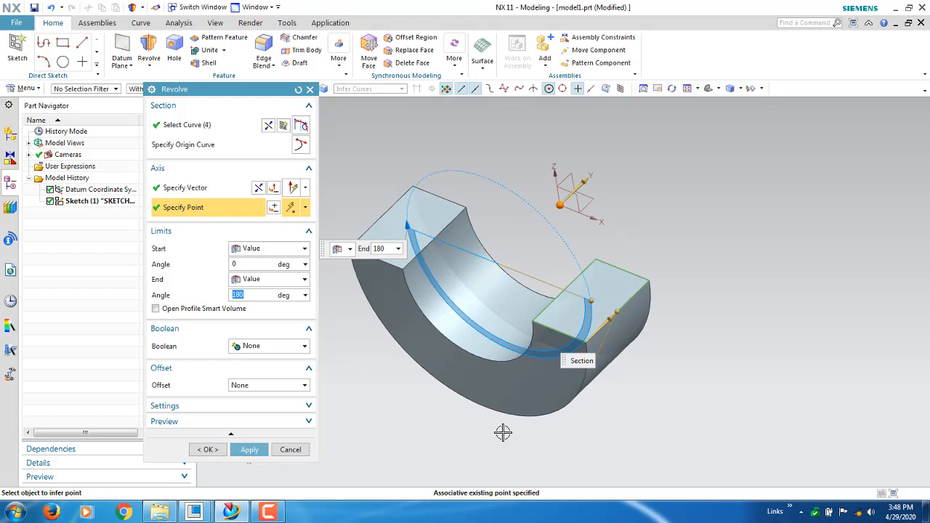
{"action": "left_click", "coordinate": [266, 518]}
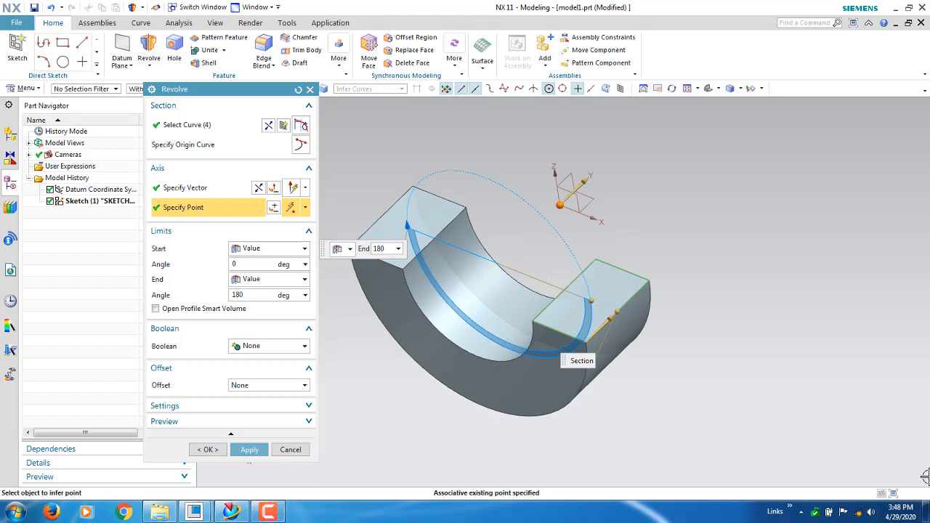